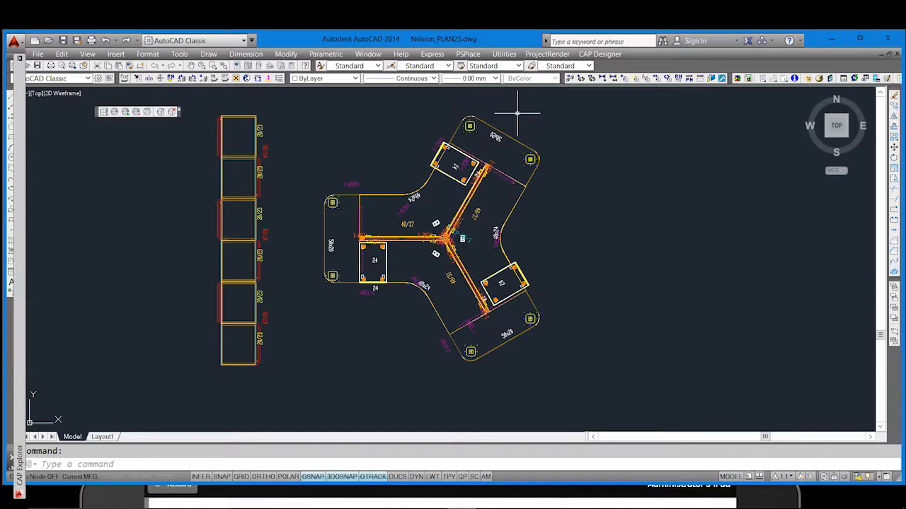
Copy the entire furniture layout horizontally with Ortho on, placing the copy about 291.5 units to the right of the original.
scroll(364, 163, "down", 3)
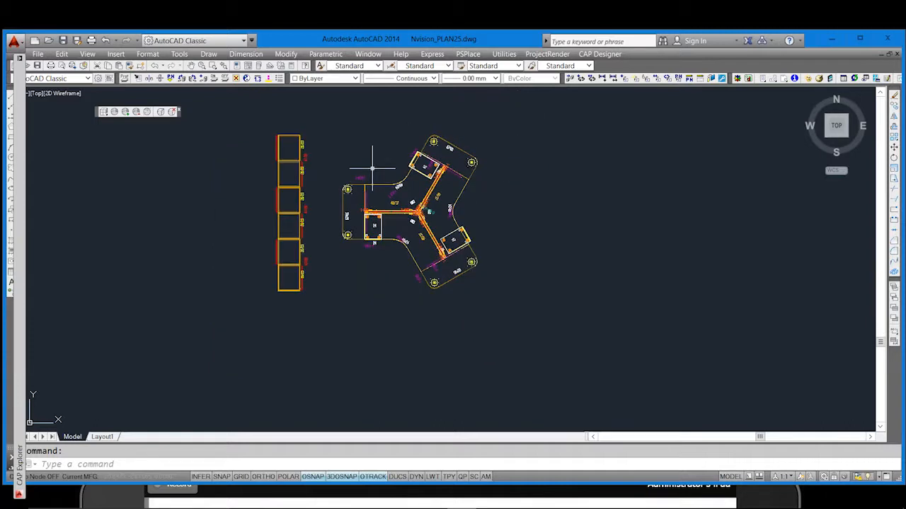
mouse_move(488, 178)
middle_mouse_down()
mouse_move(434, 206)
mouse_move(355, 212)
middle_mouse_up()
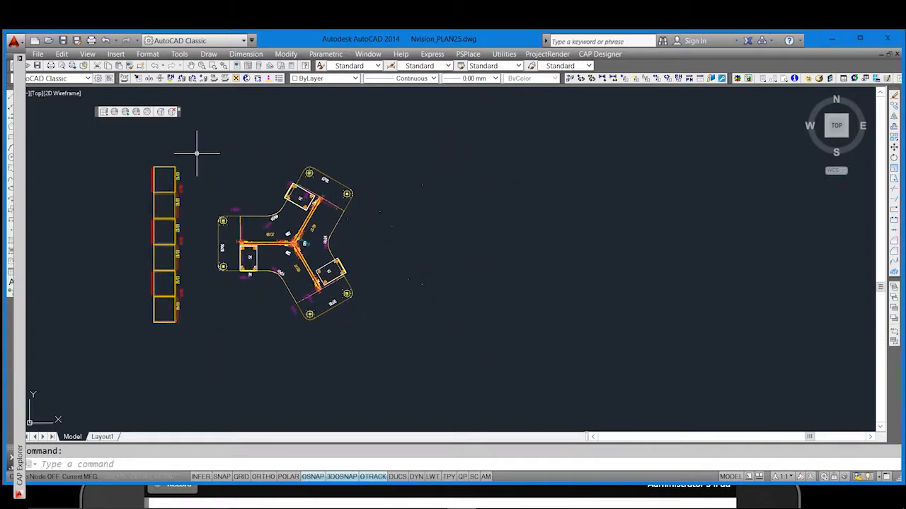
left_click(104, 133)
left_click(399, 362)
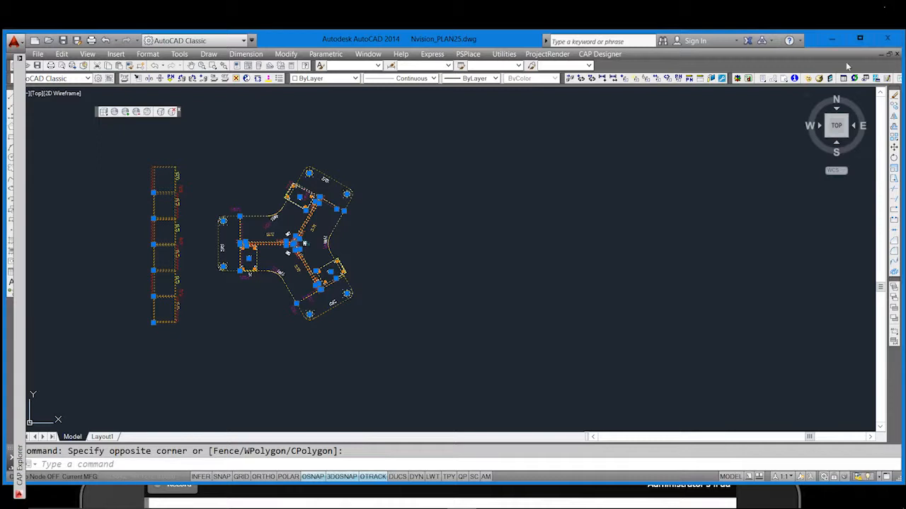
type("c")
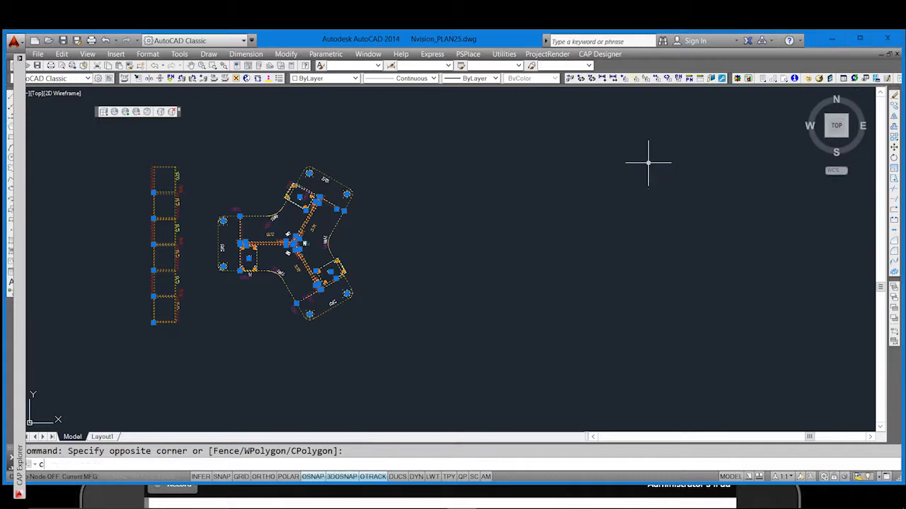
type("op")
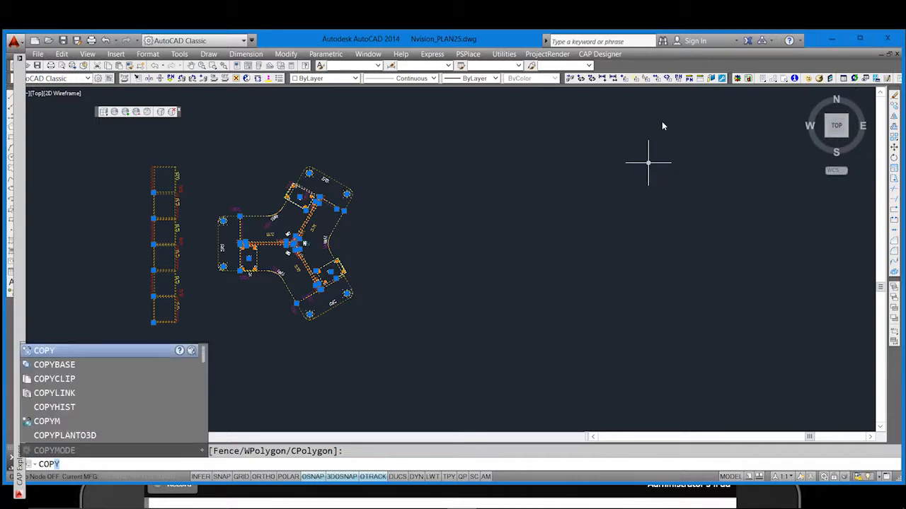
key("Return")
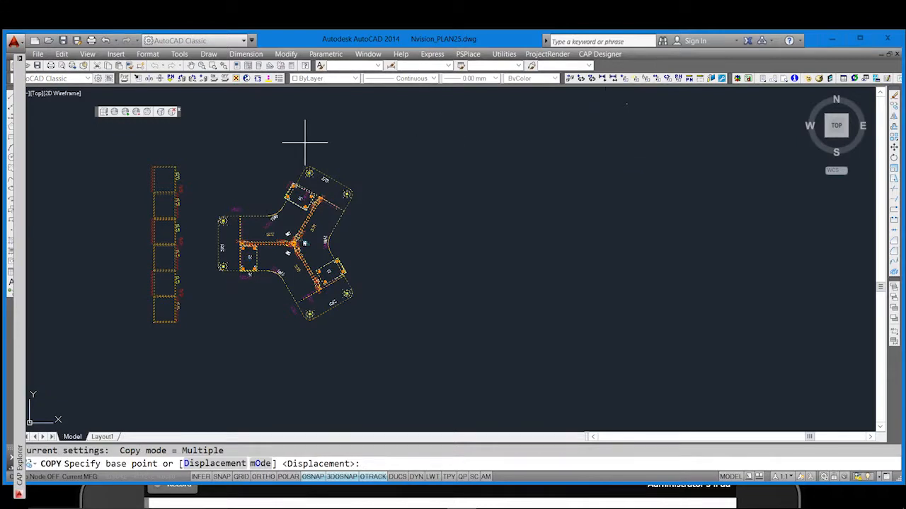
left_click(245, 142)
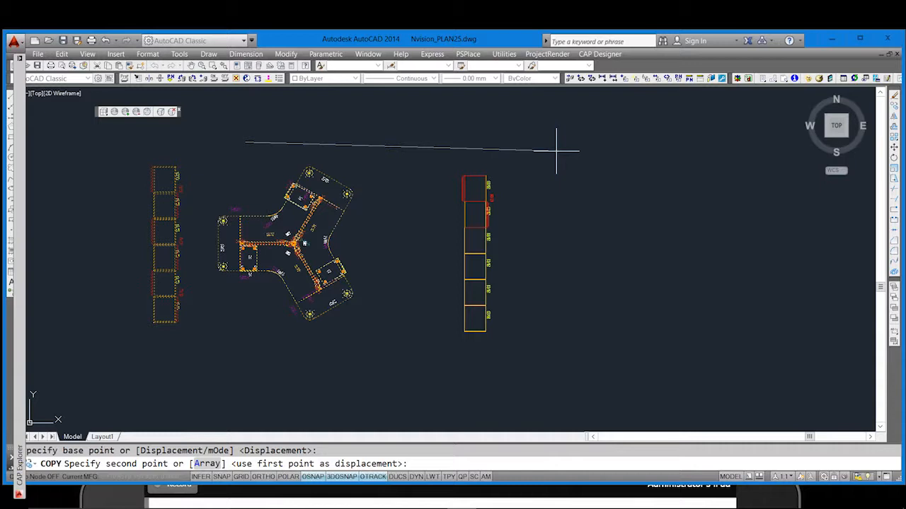
key("F8")
key("F8")
key("F8")
key("F8")
key("F8")
key("F8")
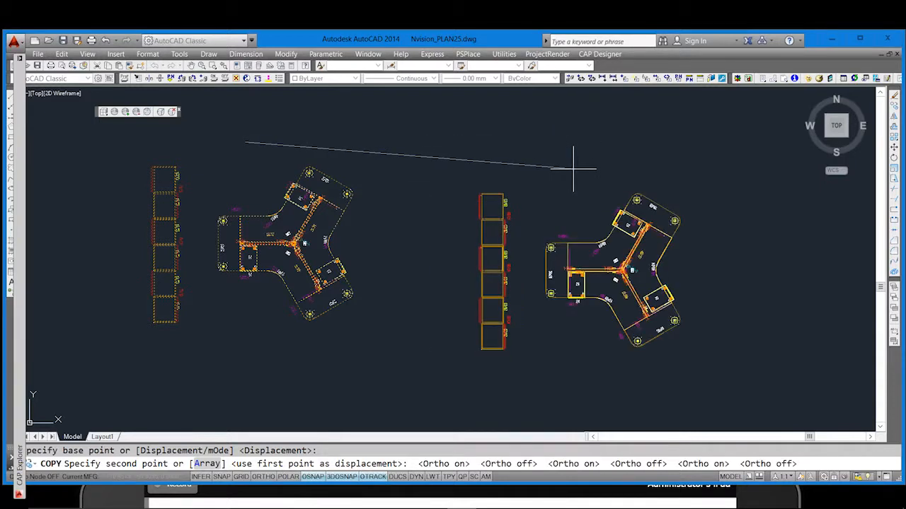
key("F8")
key("F8")
key("F8")
key("F8")
key("F8")
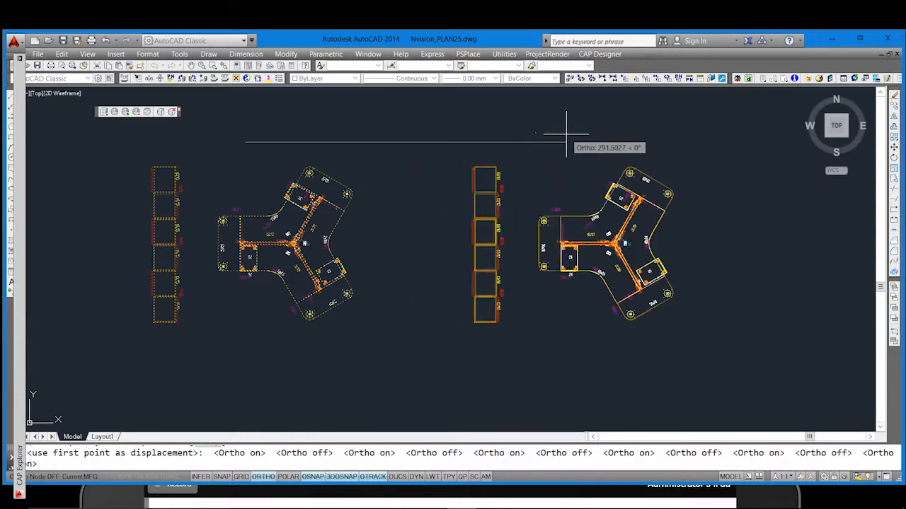
key("F8")
key("F8")
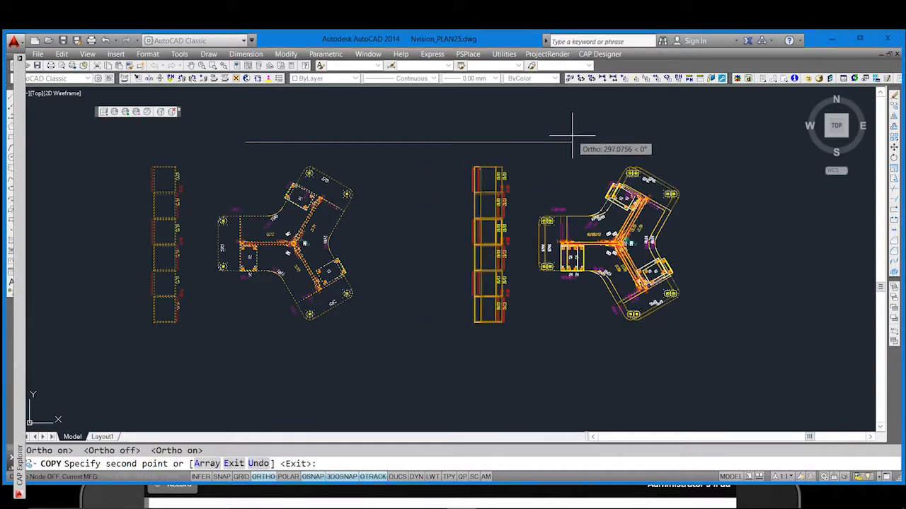
key("Escape")
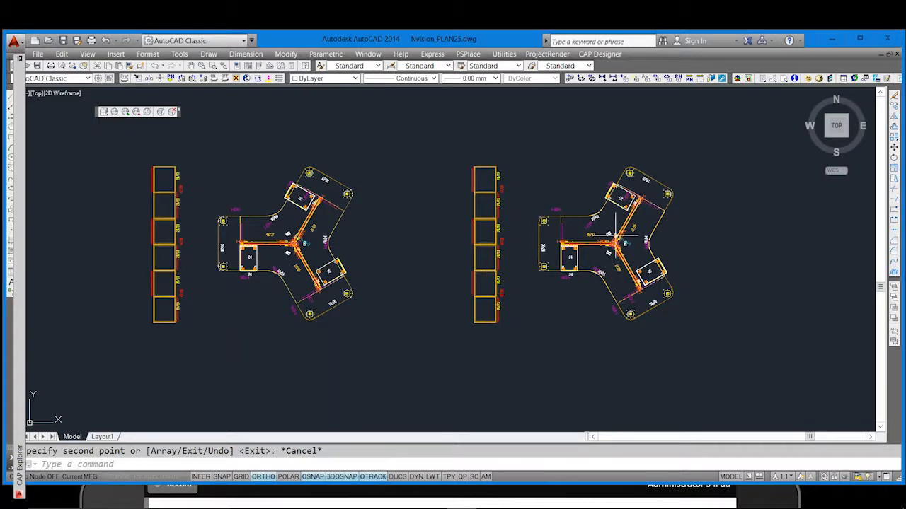
Convert the copied furniture layout from plan symbols to 3D with the CONVERTPLANTO3D command.
scroll(448, 288, "down", 2)
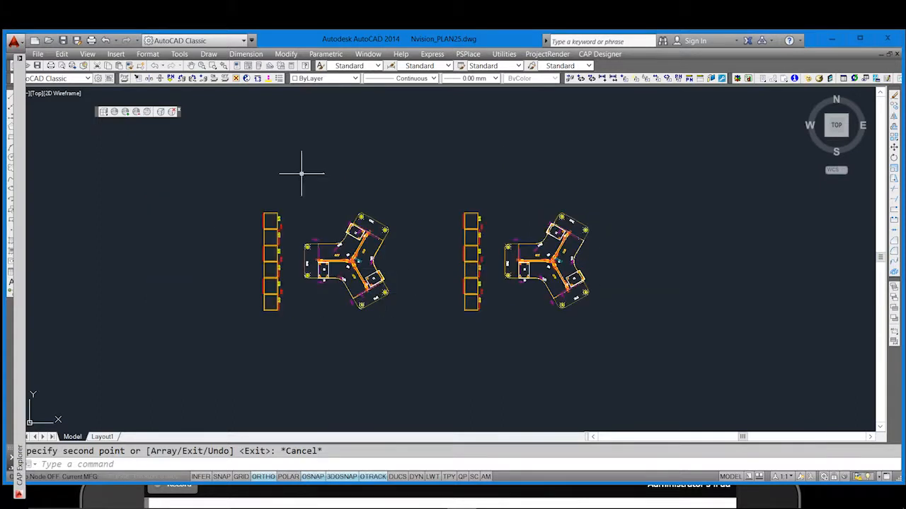
left_click(181, 79)
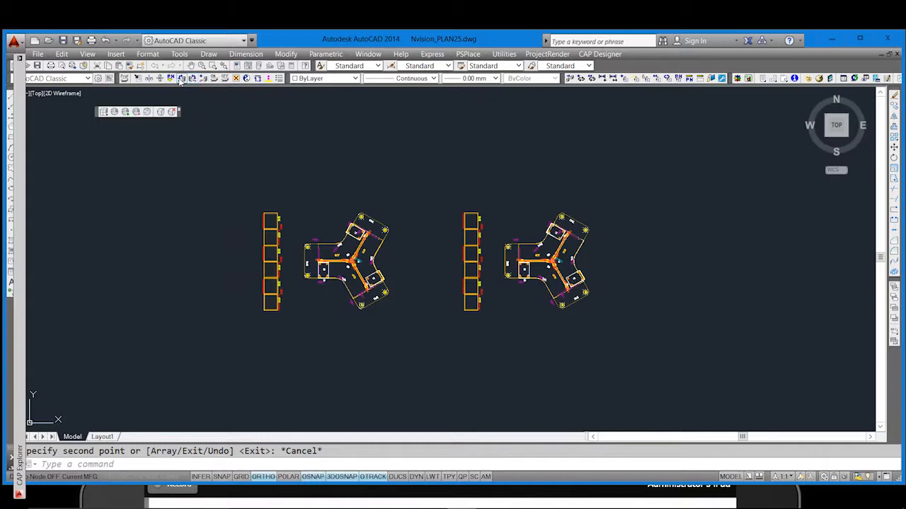
left_click(437, 164)
left_click(664, 360)
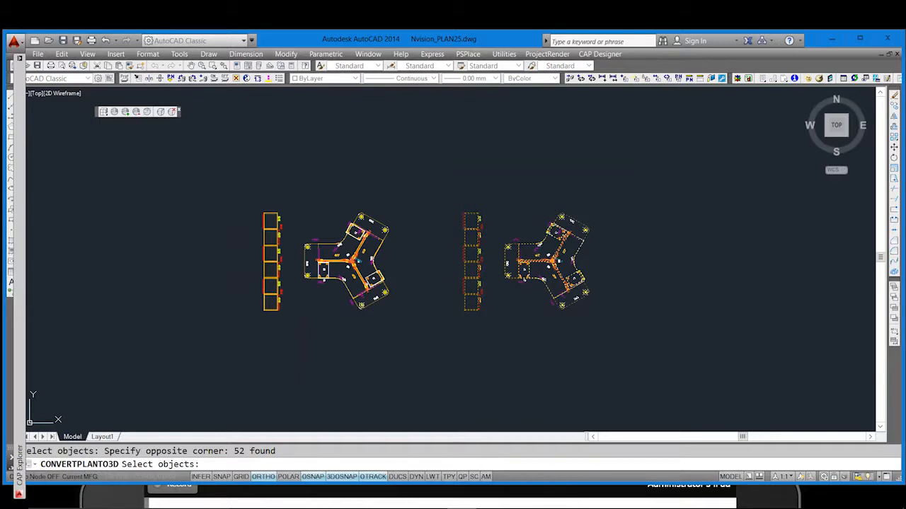
key("Return")
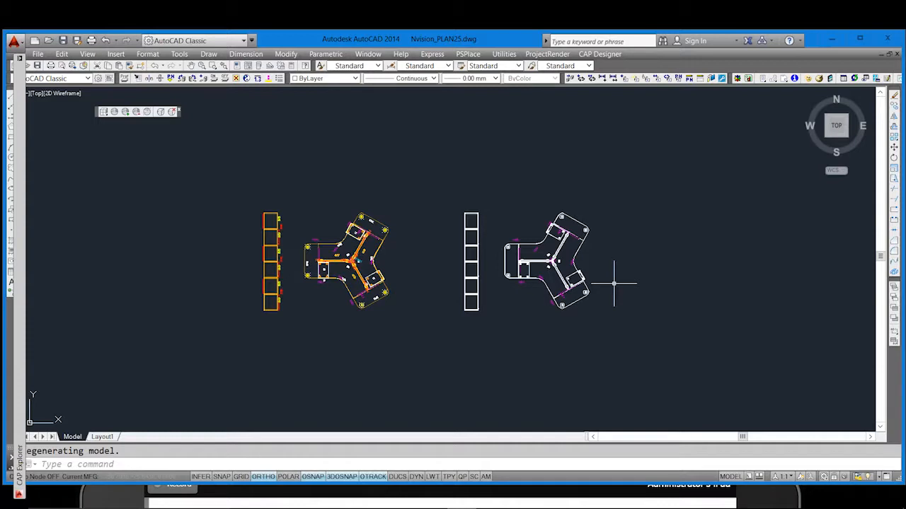
Convert the original furniture layout to plain flat 2D geometry in the Top view.
scroll(615, 283, "up", 2)
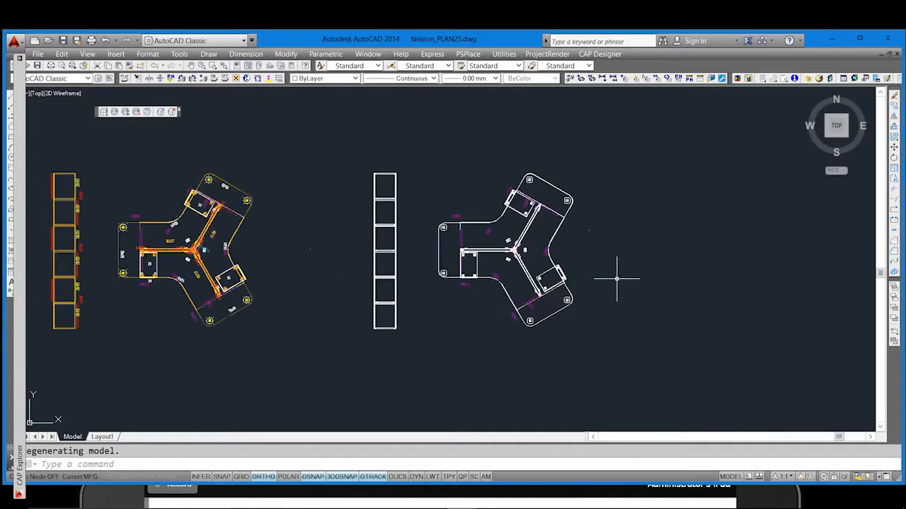
scroll(617, 282, "down", 2)
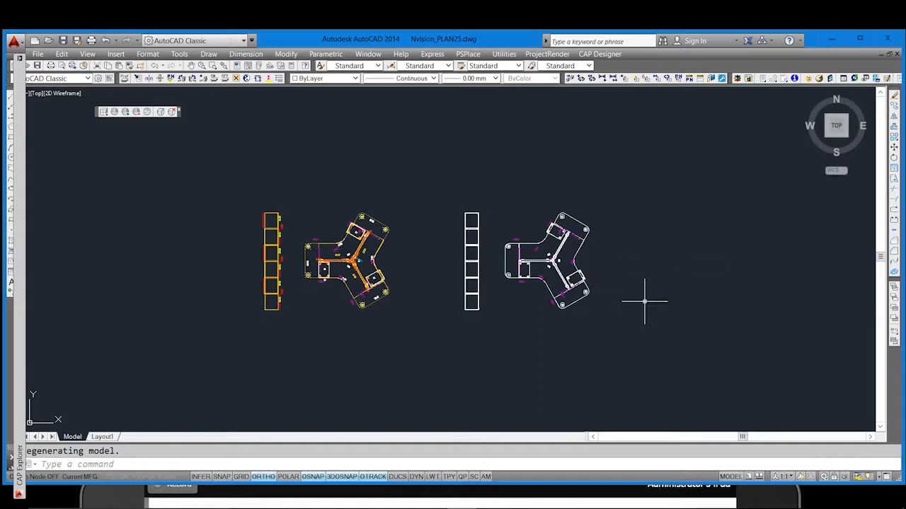
middle_click_drag(570, 341, 583, 245, "shift")
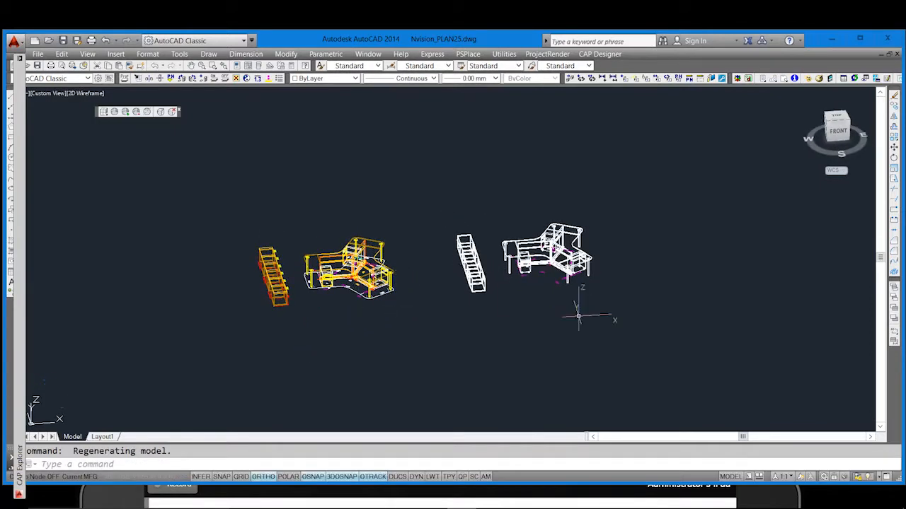
middle_click_drag(651, 288, 640, 353, "shift")
left_click(836, 124)
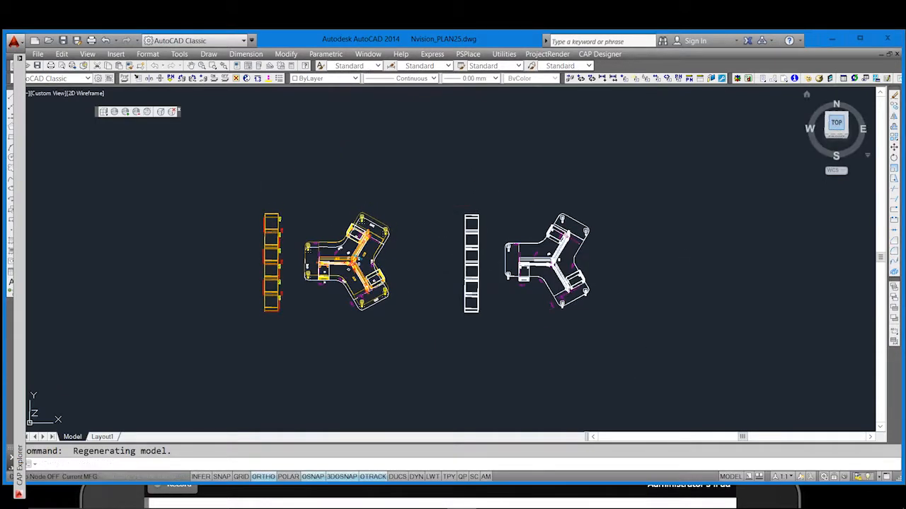
left_click(253, 169)
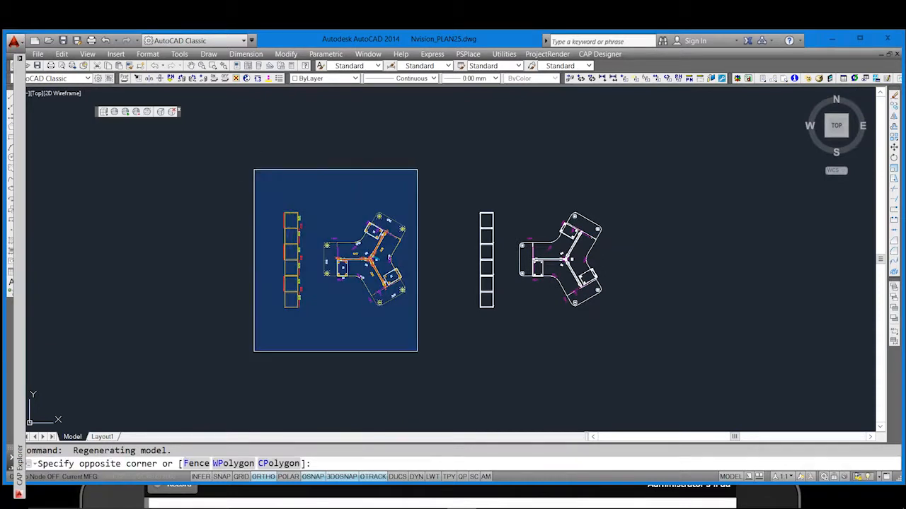
left_click(418, 353)
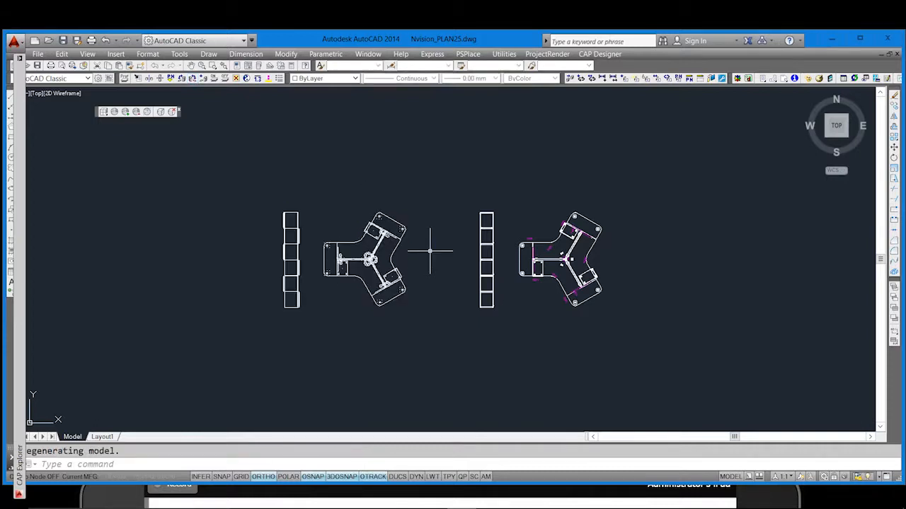
Compare both converted layouts at an angle, and save the drawing in the Top view.
middle_click_drag(474, 344, 414, 243, "shift")
middle_click_drag(634, 169, 637, 237, "shift")
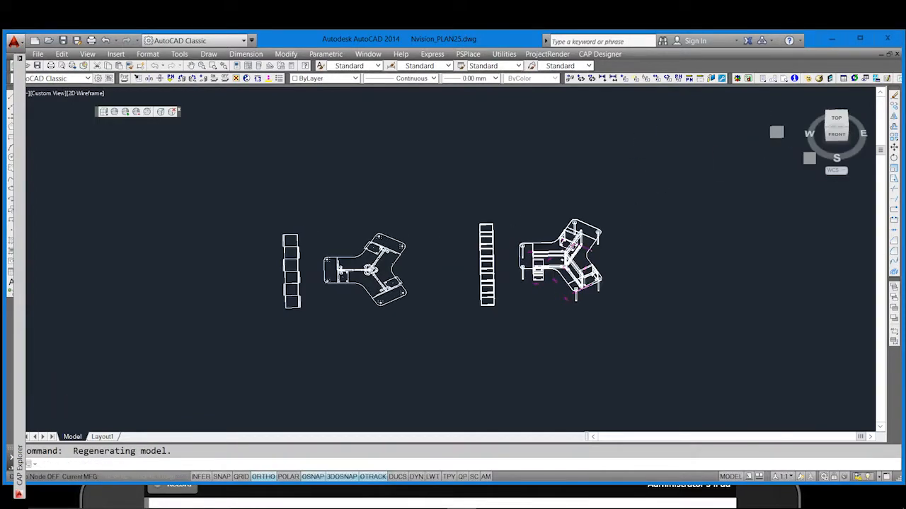
scroll(770, 141, "up", 2)
left_click(836, 119)
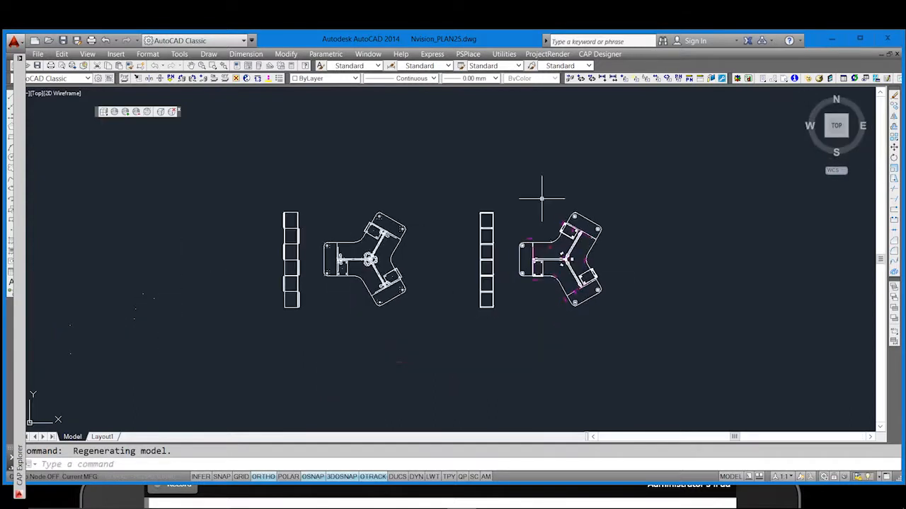
left_click(63, 40)
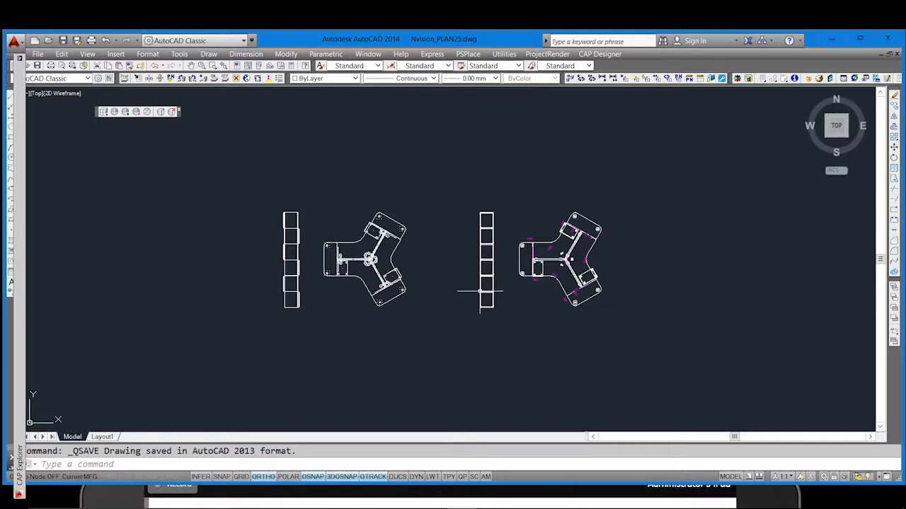
Switch to the Edge browser and open The Kits Collaborator site from the favorites.
mouse_move(287, 500)
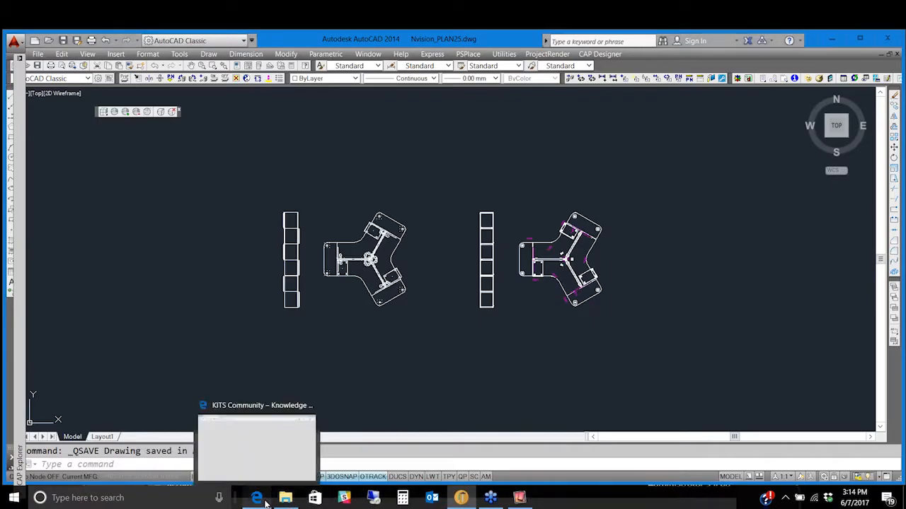
left_click(265, 500)
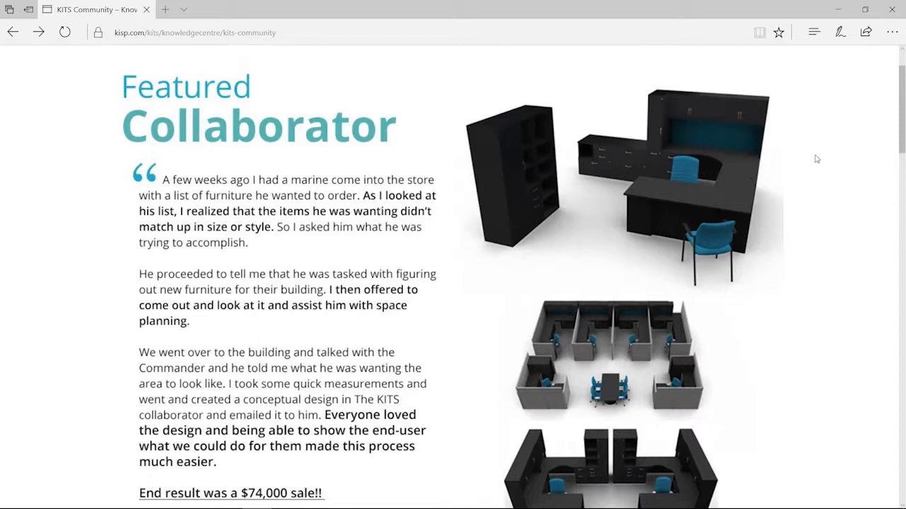
left_click(815, 33)
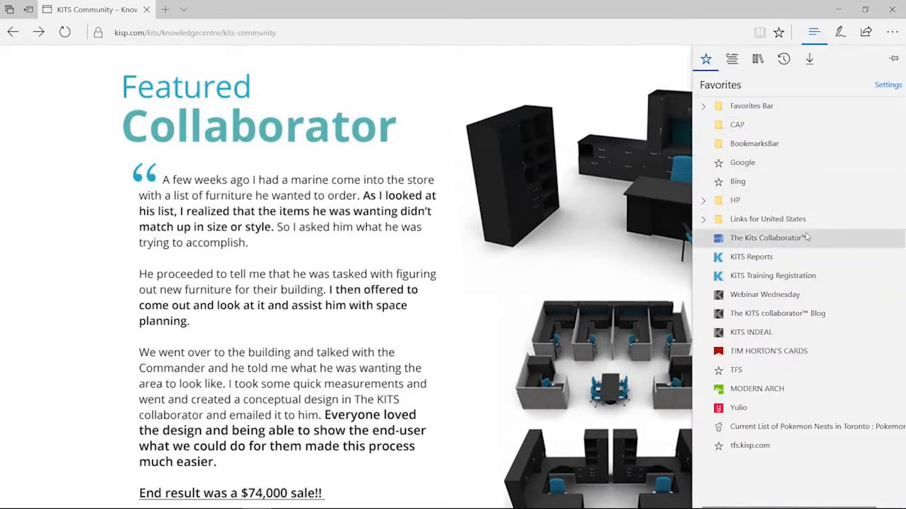
left_click(770, 237)
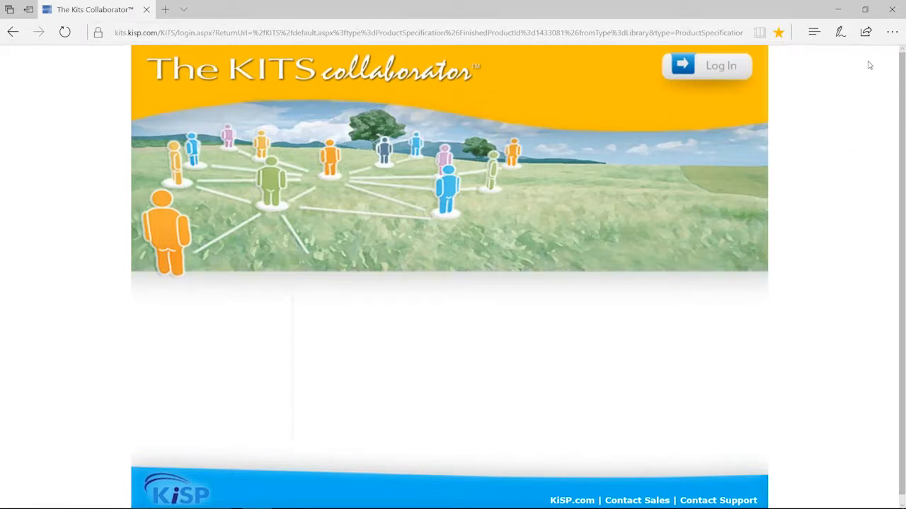
Reopen the Kits Collaborator page in a maximized Internet Explorer window, allowing the browser to access the network.
left_click(891, 32)
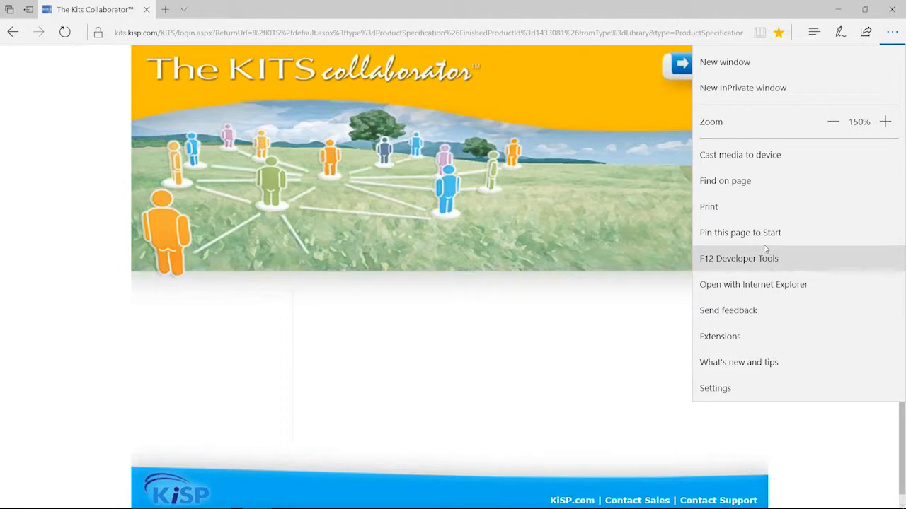
left_click(769, 284)
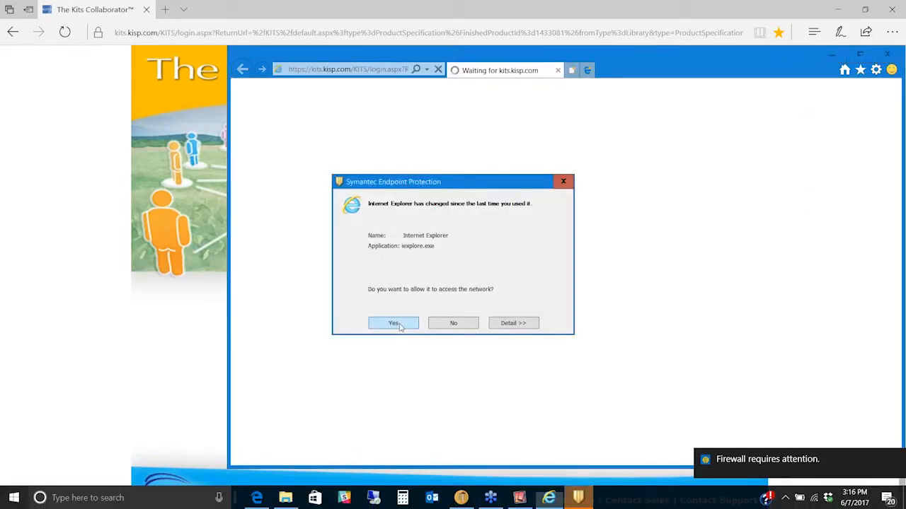
left_click(400, 324)
left_click_drag(778, 61, 622, 62)
left_click(714, 52)
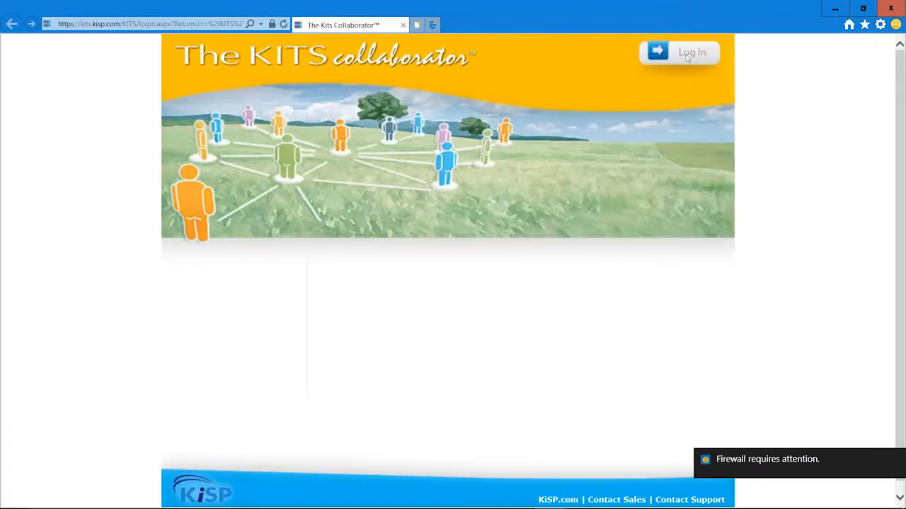
Log in to The KITS Collaborator with the saved account e-mail and password.
left_click(686, 55)
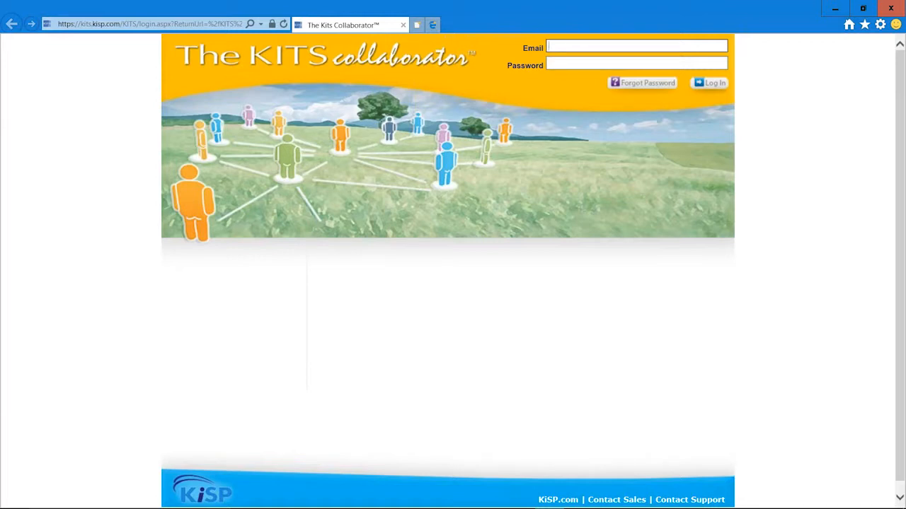
key("Down")
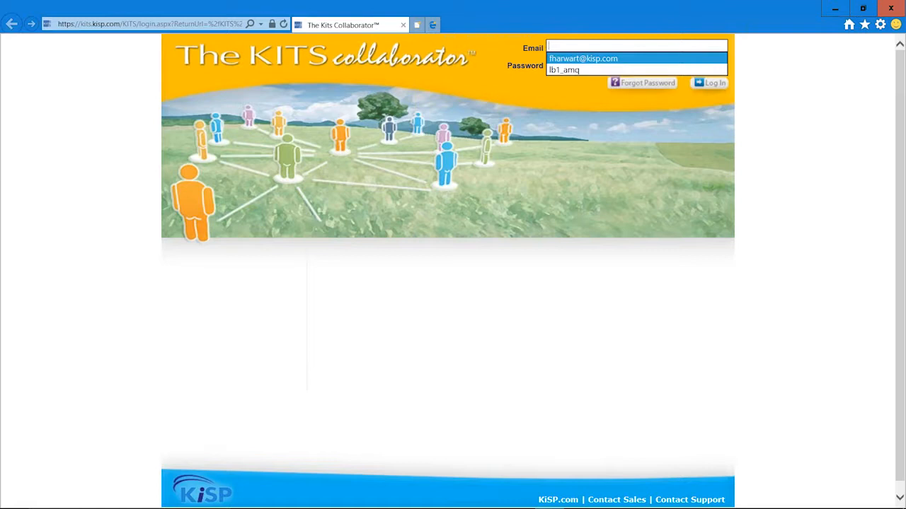
key("Return")
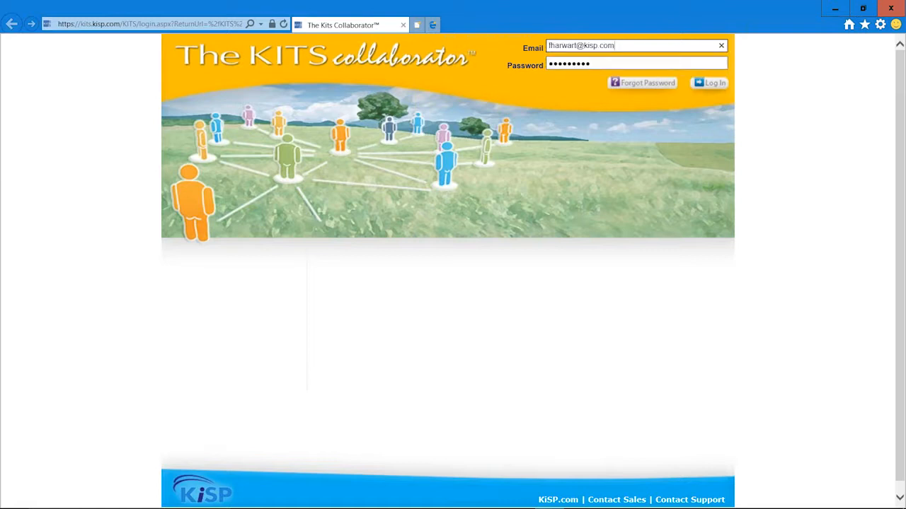
left_click(709, 83)
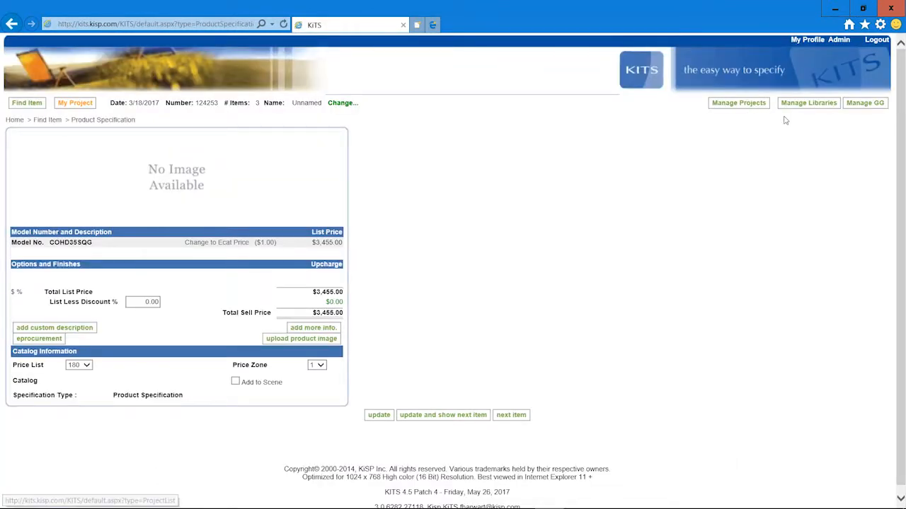
Open the Manage Projects page and look through the list of open web projects.
left_click(740, 106)
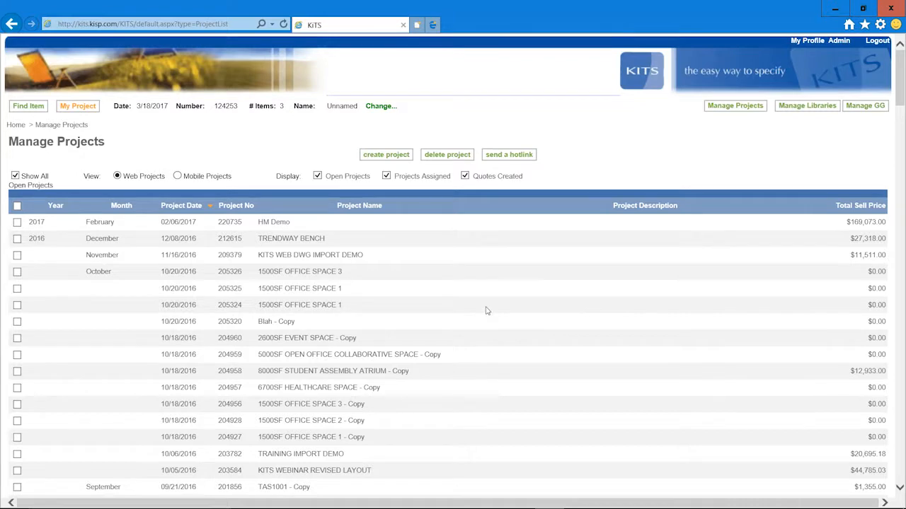
scroll(487, 311, "down", 2)
scroll(487, 311, "down", 9)
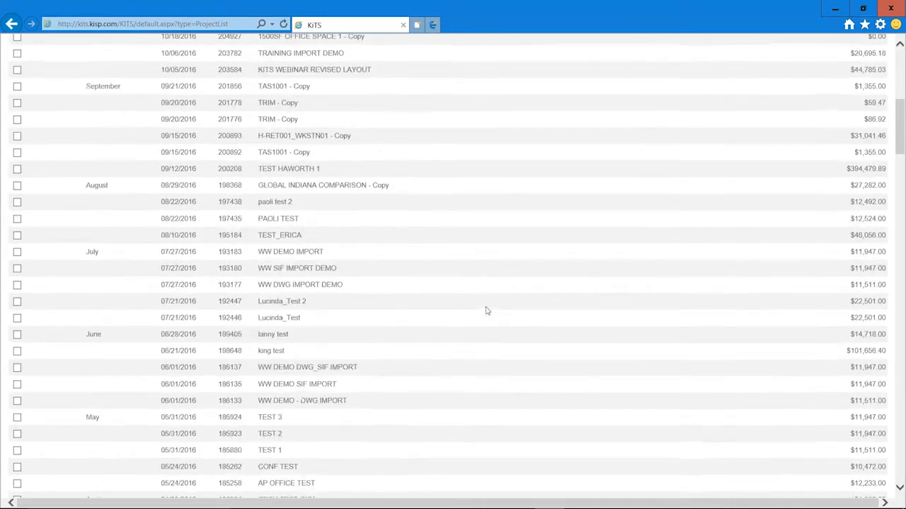
scroll(487, 312, "down", 10)
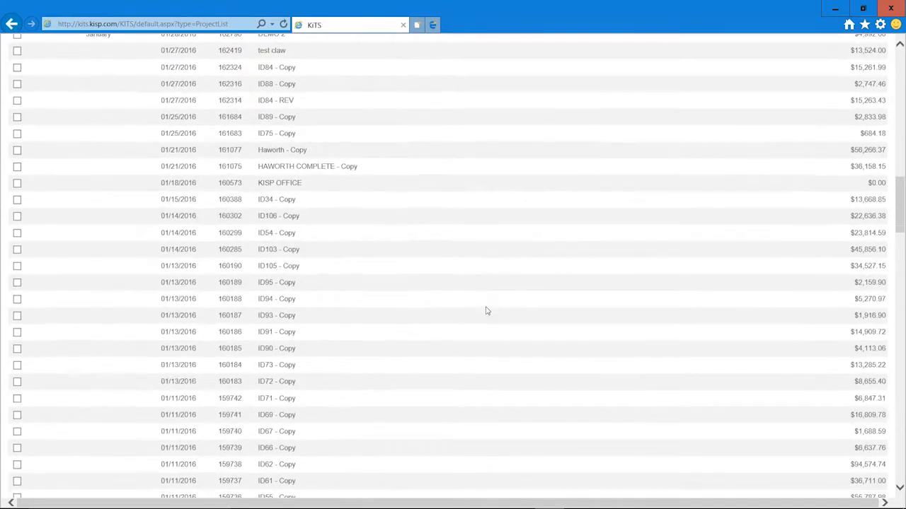
scroll(481, 303, "down", 15)
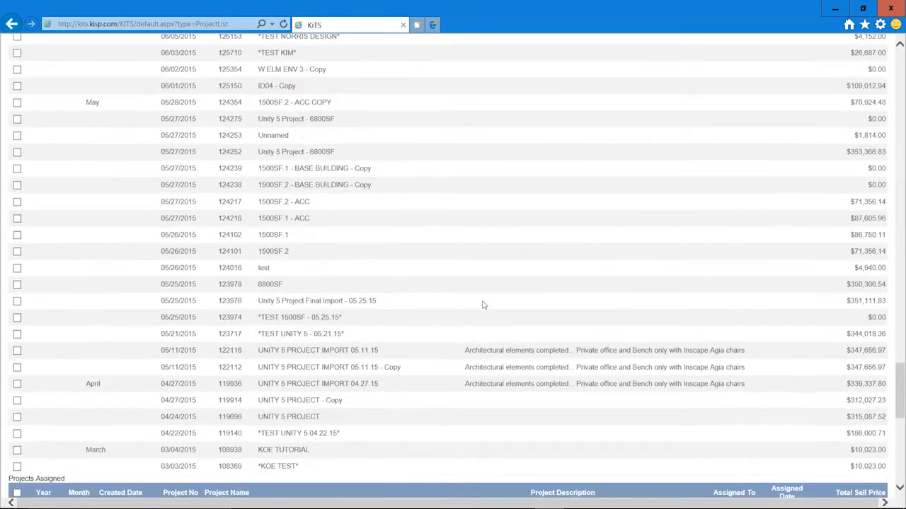
scroll(481, 303, "up", 8)
scroll(481, 305, "up", 15)
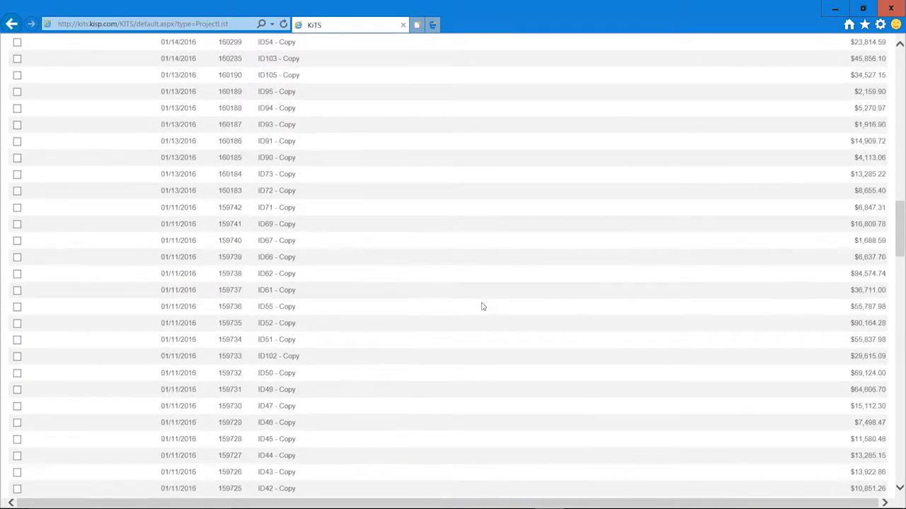
scroll(481, 306, "up", 5)
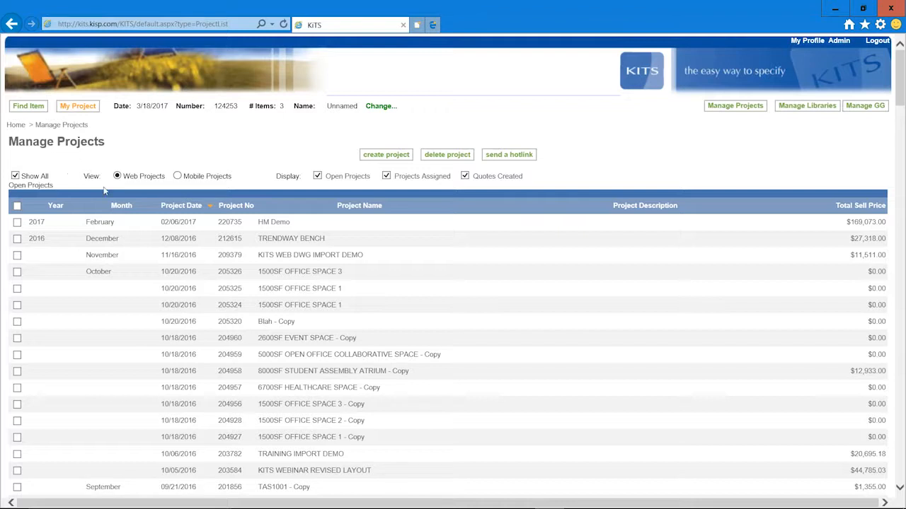
Start a new project and name it with the user's surname followed by .XYZ.KISP OFFICE.060717.
left_click(386, 155)
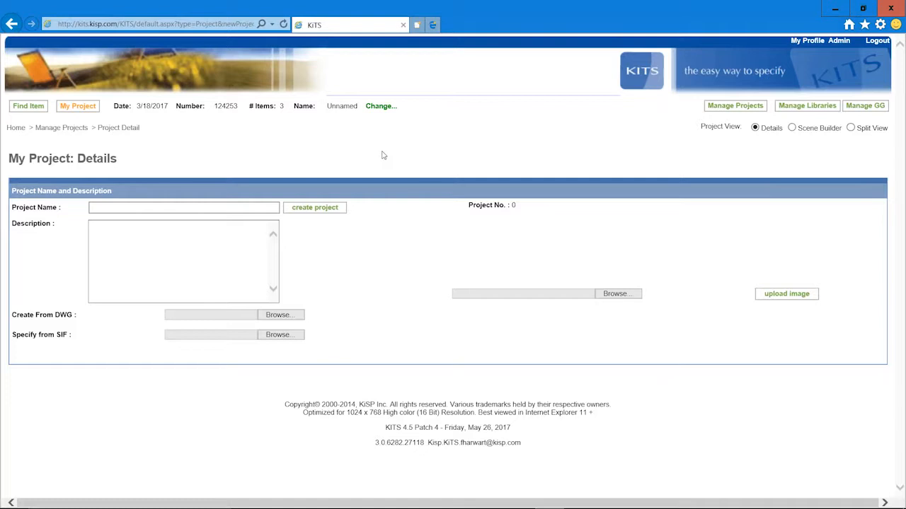
left_click(140, 207)
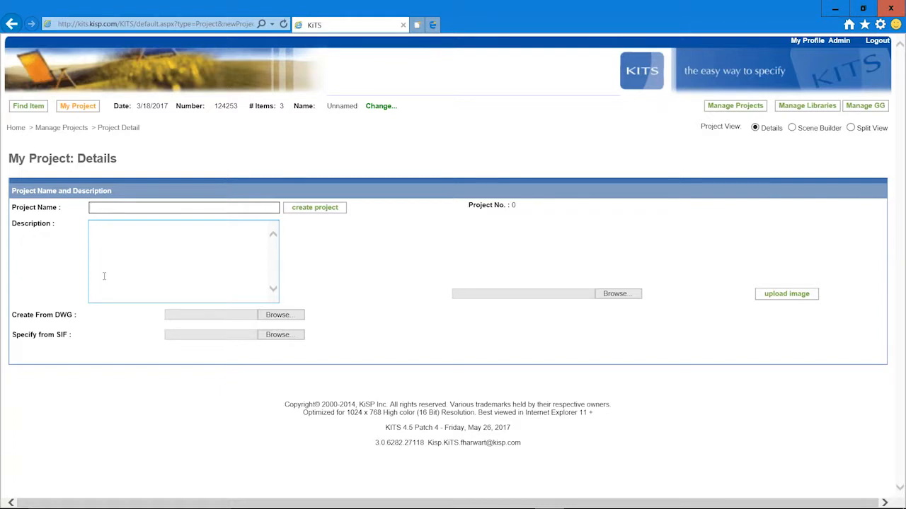
key("Caps_Lock")
type("HA")
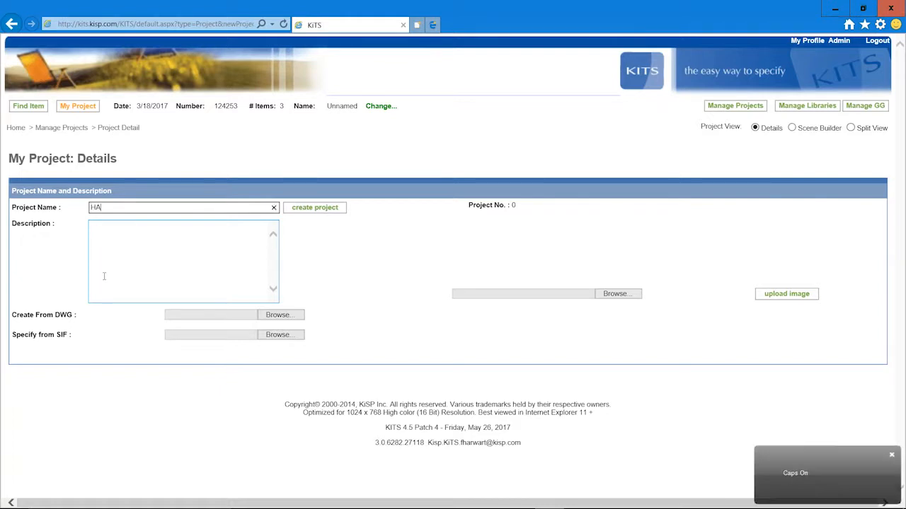
type("RWART")
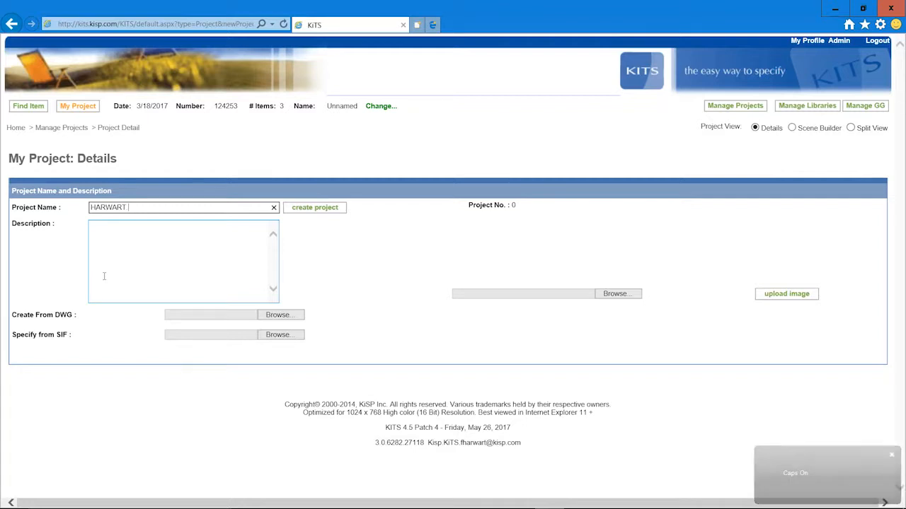
type(" XYZ")
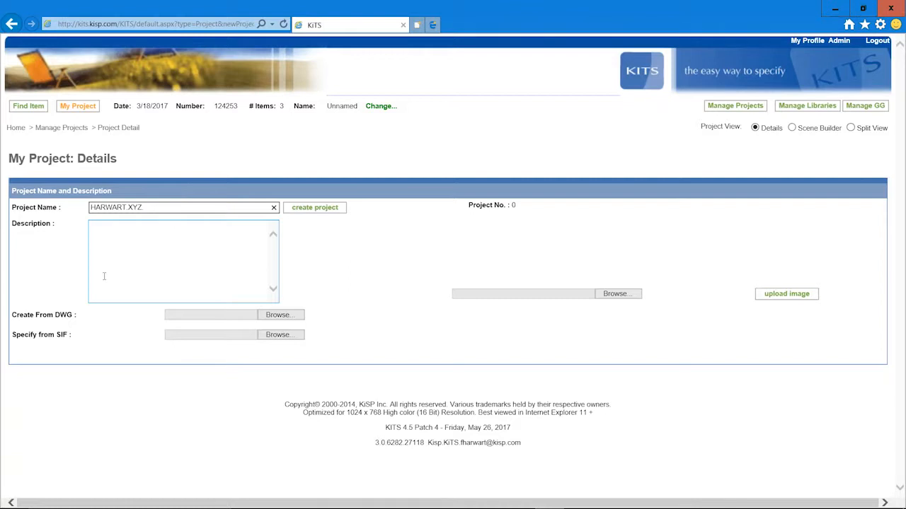
type(" KISP OFFICE.060717")
Attach the Nvision_PLAN25 DWG file from the WEBINAR DWG IMPORT folder as the project source and create the project.
left_click(271, 319)
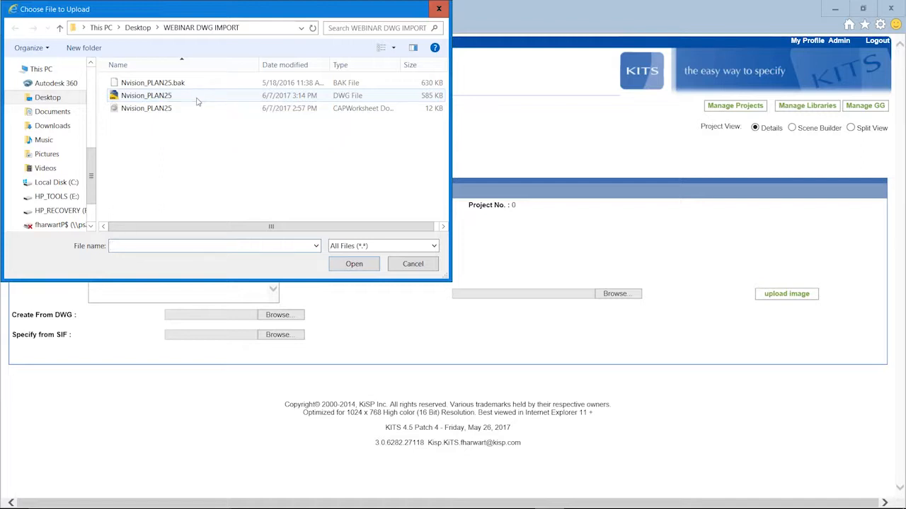
left_click(197, 100)
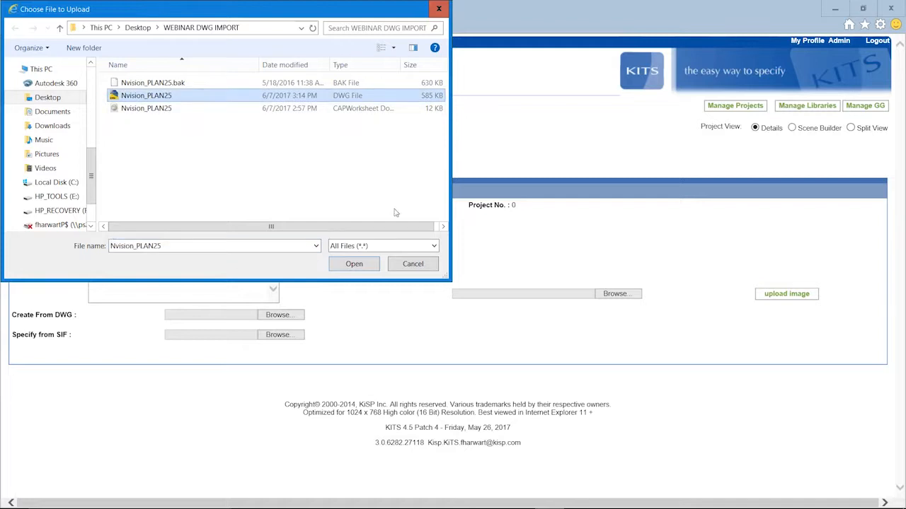
left_click(356, 265)
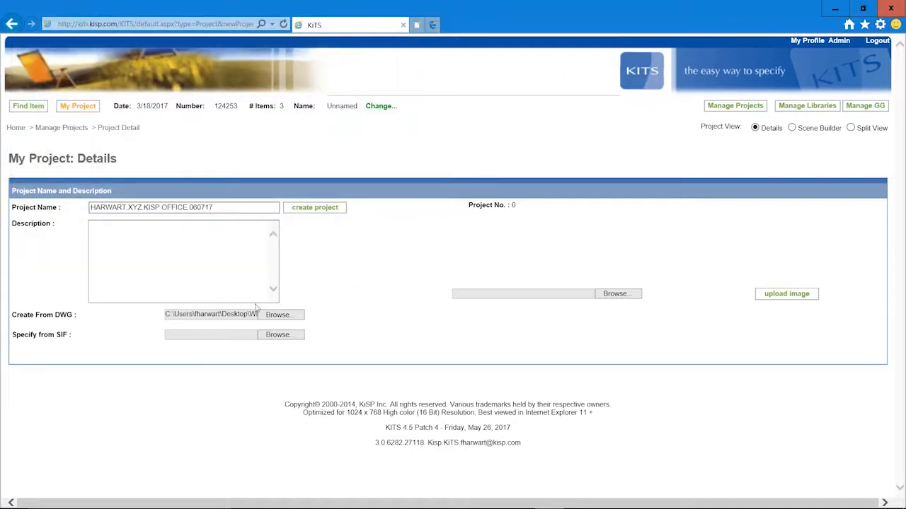
left_click_drag(136, 316, 258, 315)
left_click(316, 208)
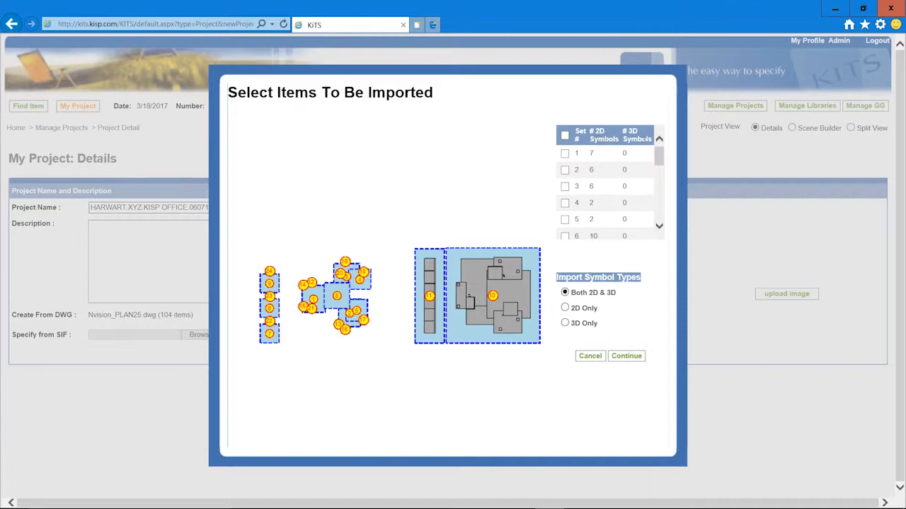
Select only item sets 10 and 11 for import with both 2D and 3D symbols, and continue past the DWG warning.
mouse_move(658, 152)
left_mouse_down()
mouse_move(661, 164)
mouse_move(659, 151)
left_mouse_up()
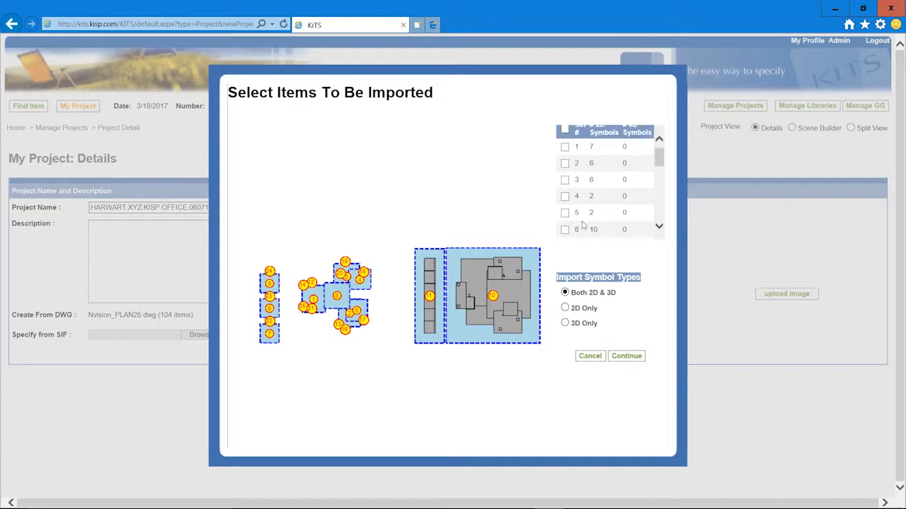
left_click_drag(658, 160, 658, 184)
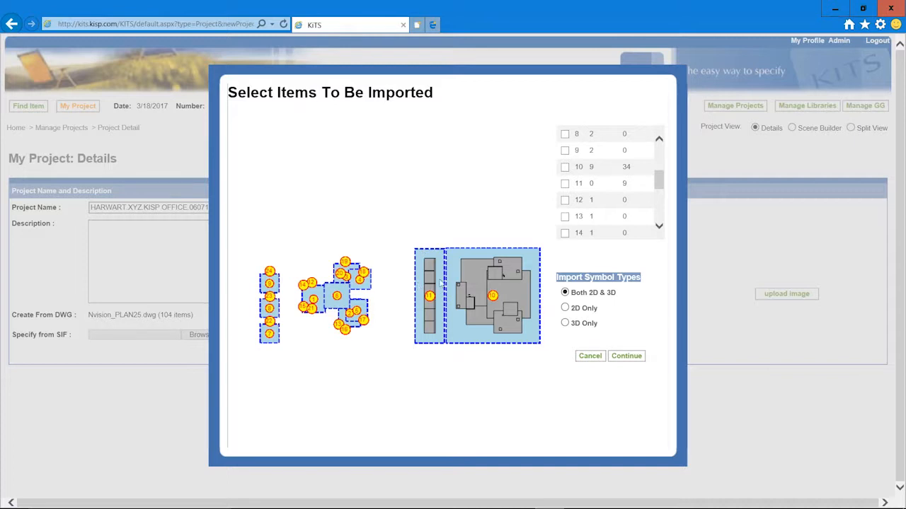
left_click(565, 169)
left_click(565, 185)
left_click_drag(659, 181, 662, 157)
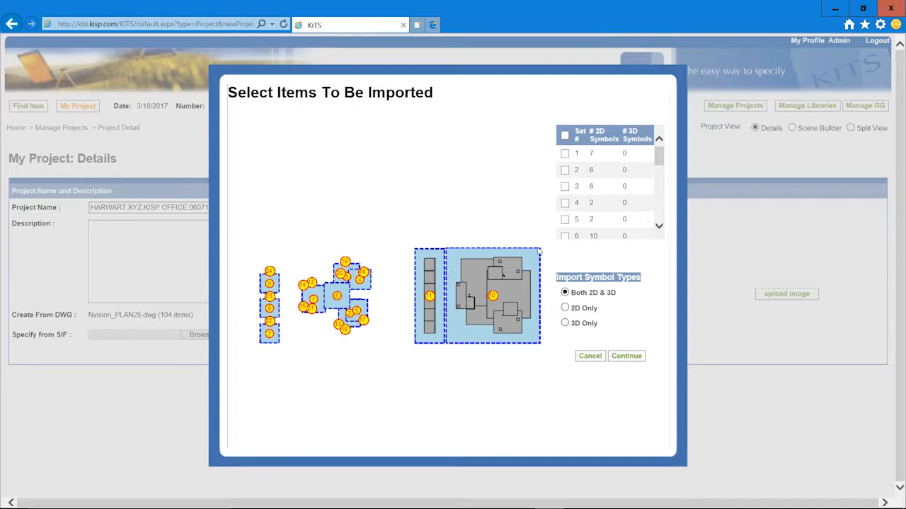
left_click(567, 137)
left_click_drag(657, 151, 633, 182)
left_click(565, 174)
left_click(564, 189)
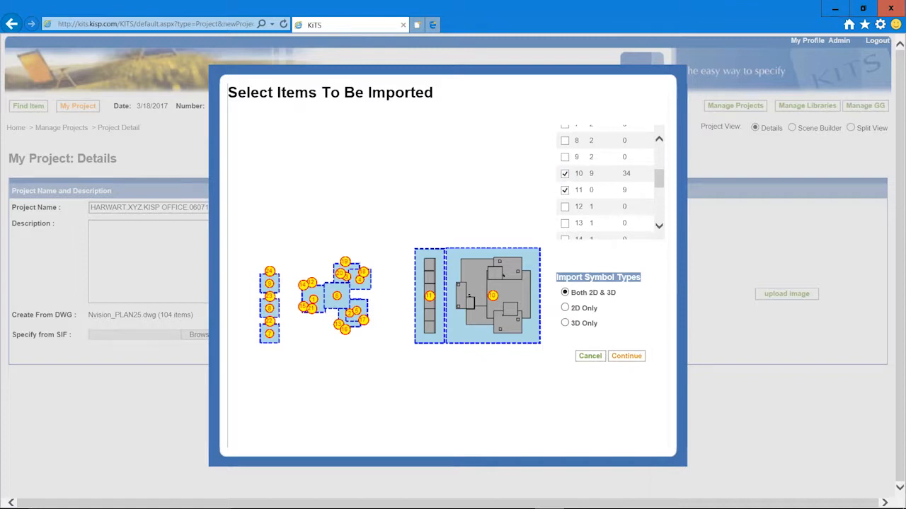
left_click(626, 356)
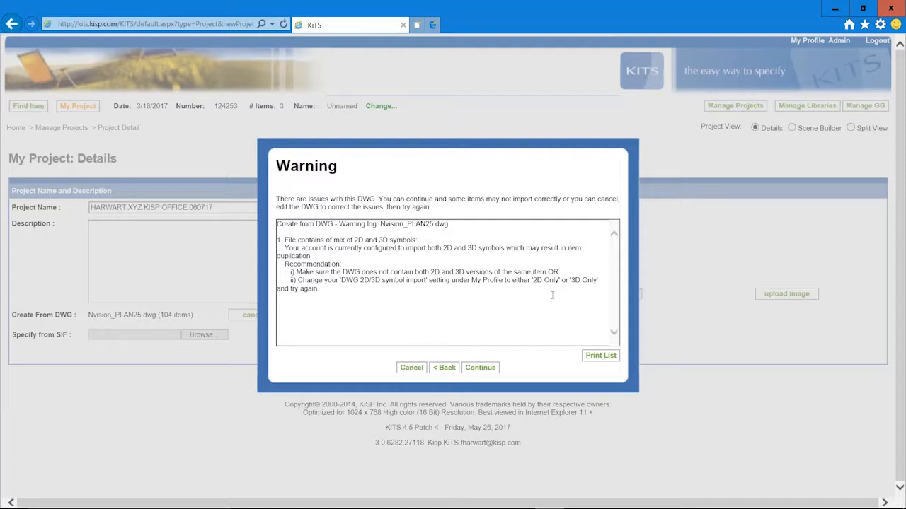
left_click(484, 369)
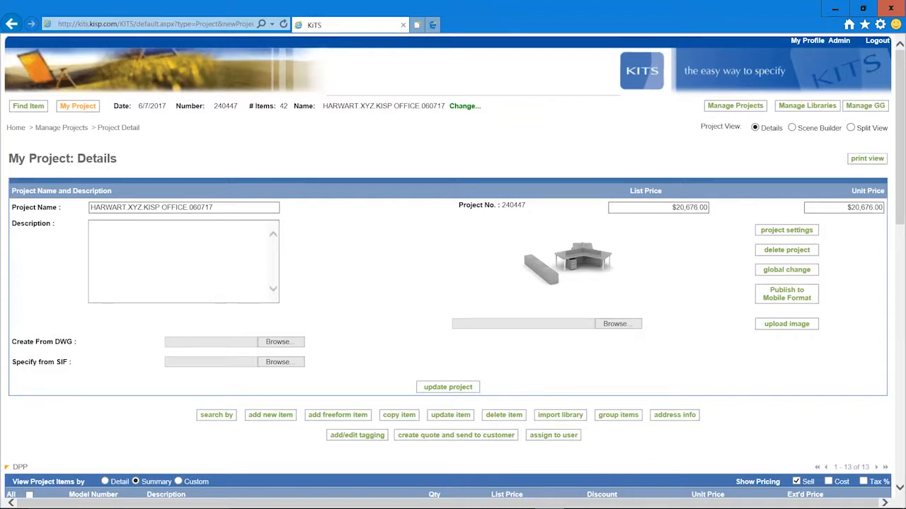
Review the new project's details and the list of imported items with their quantities and prices.
scroll(393, 194, "down", 5)
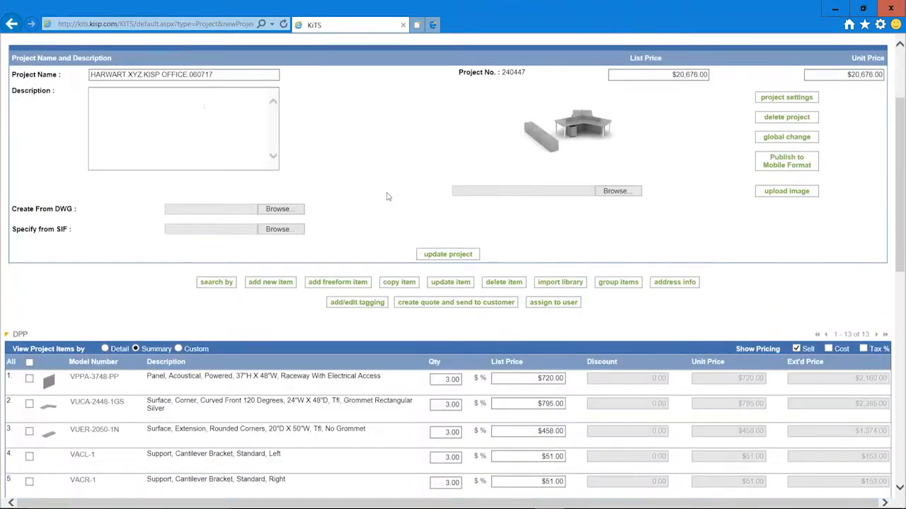
scroll(387, 196, "down", 1)
scroll(387, 196, "up", 6)
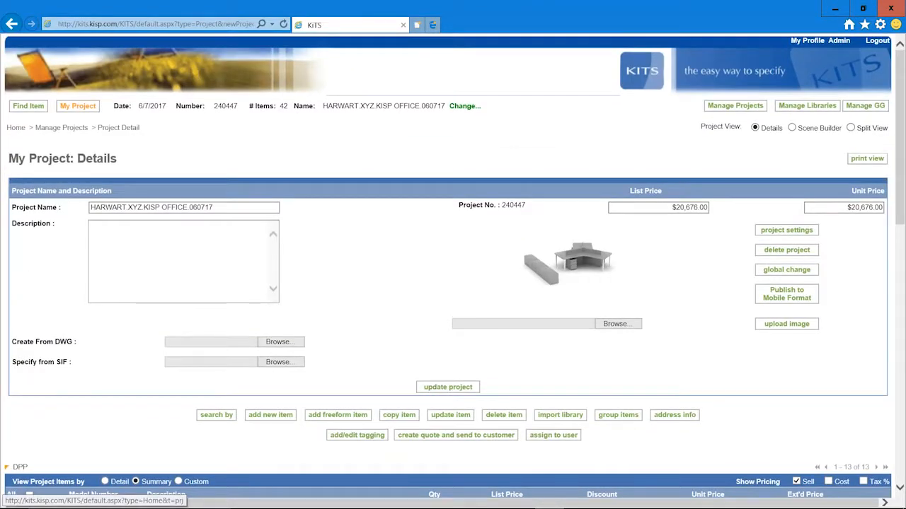
scroll(332, 254, "down", 3)
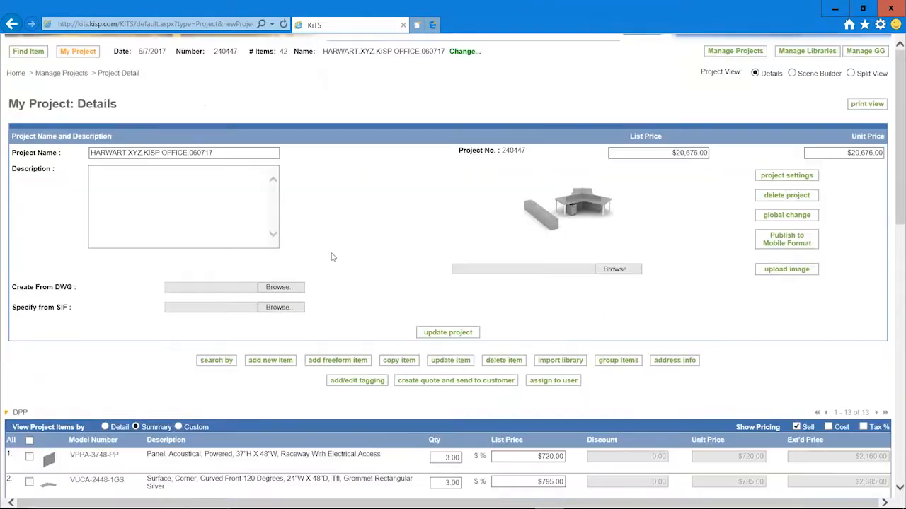
scroll(357, 227, "down", 3)
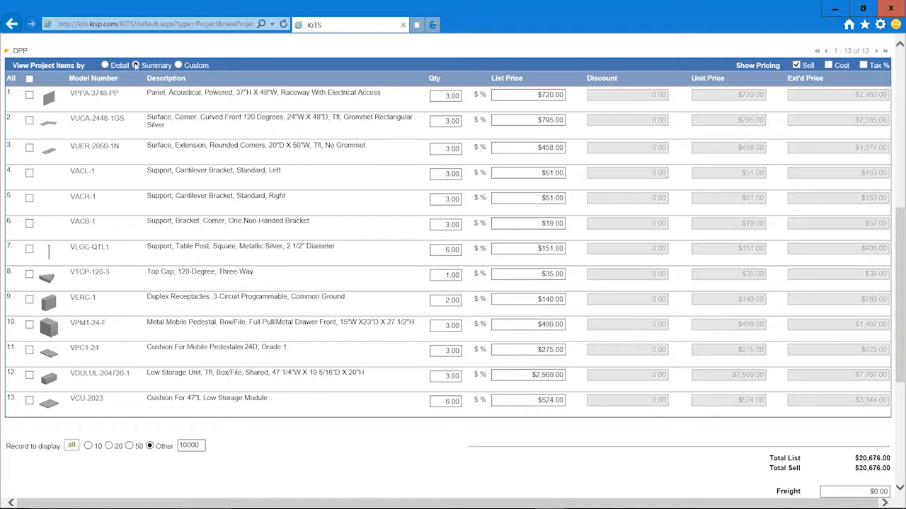
Switch the project items to the Detail view and publish the project to mobile format.
left_click(105, 65)
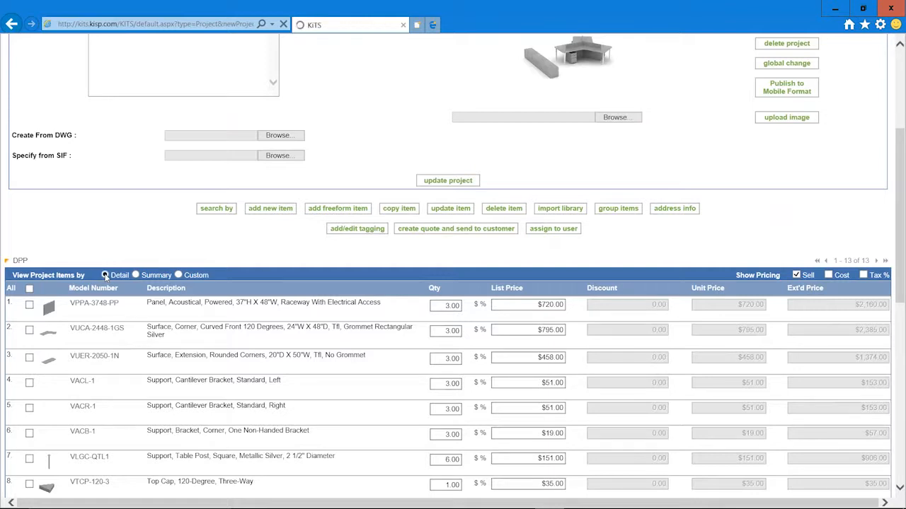
scroll(236, 274, "down", 1)
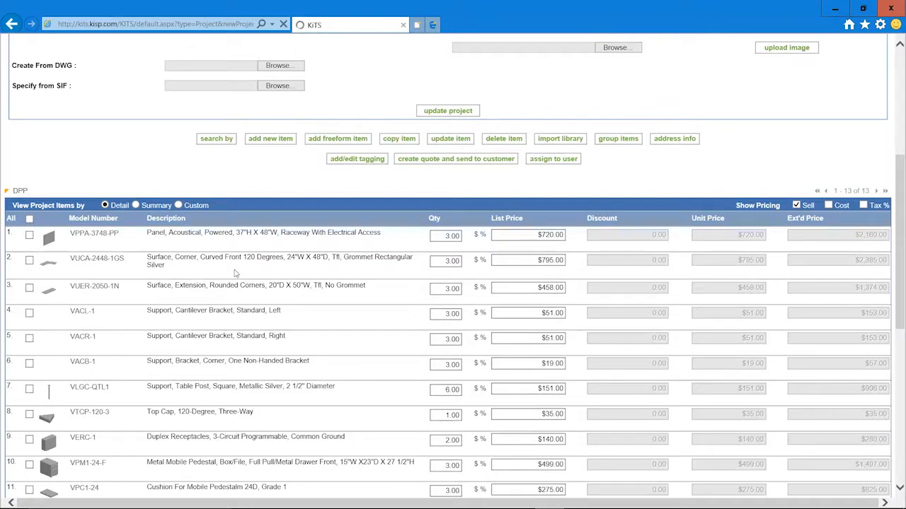
scroll(314, 323, "up", 2)
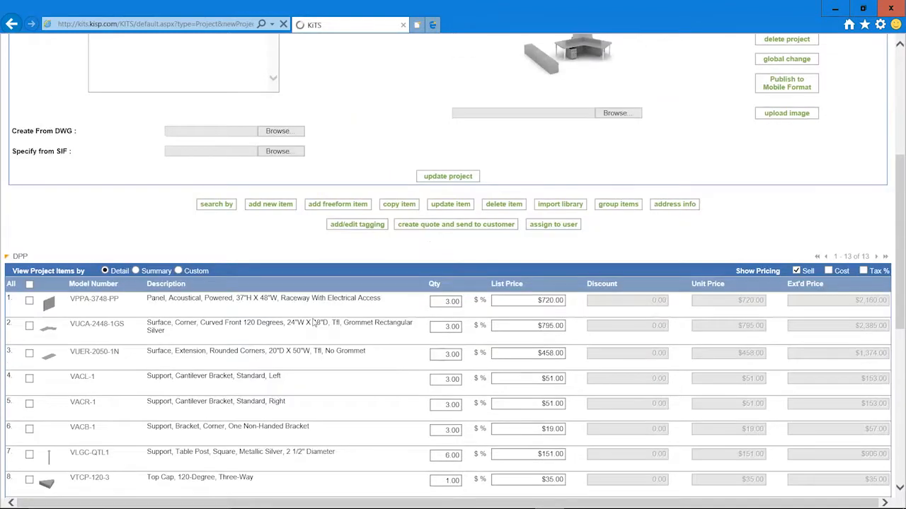
scroll(314, 323, "up", 1)
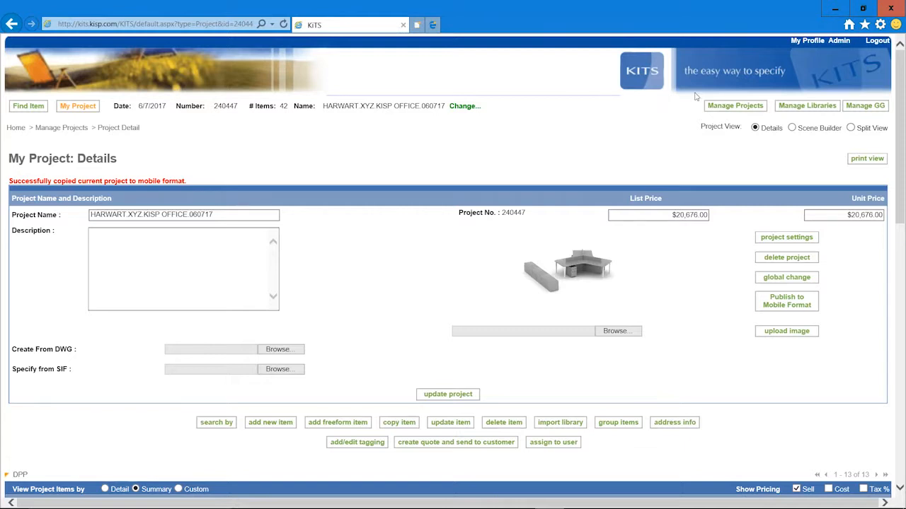
Minimize the Internet Explorer window, switch to the mirrored iPad window and move it up so its project gallery is fully visible.
left_click(835, 8)
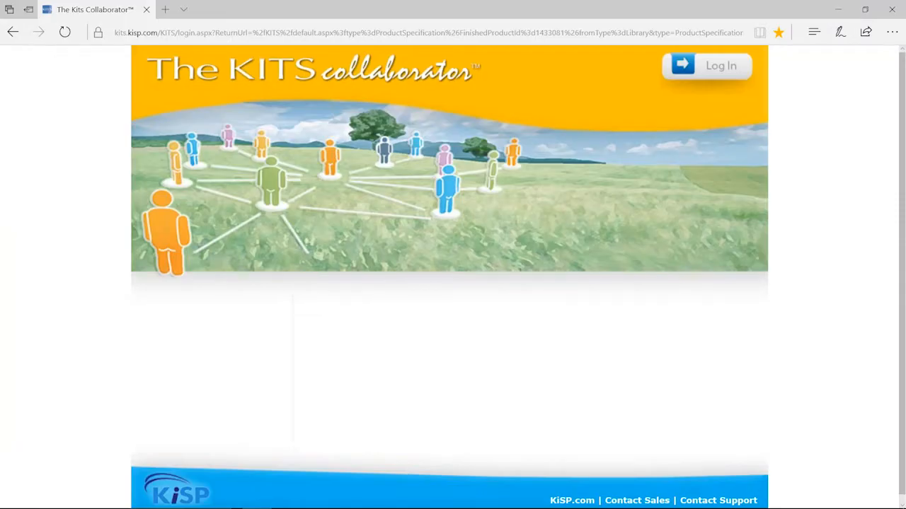
mouse_move(286, 507)
left_click(511, 498)
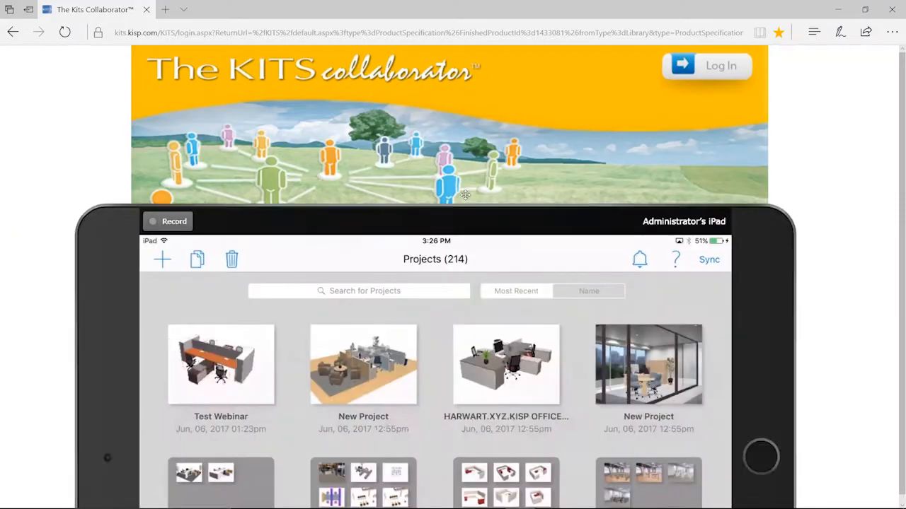
left_click_drag(465, 194, 457, 26)
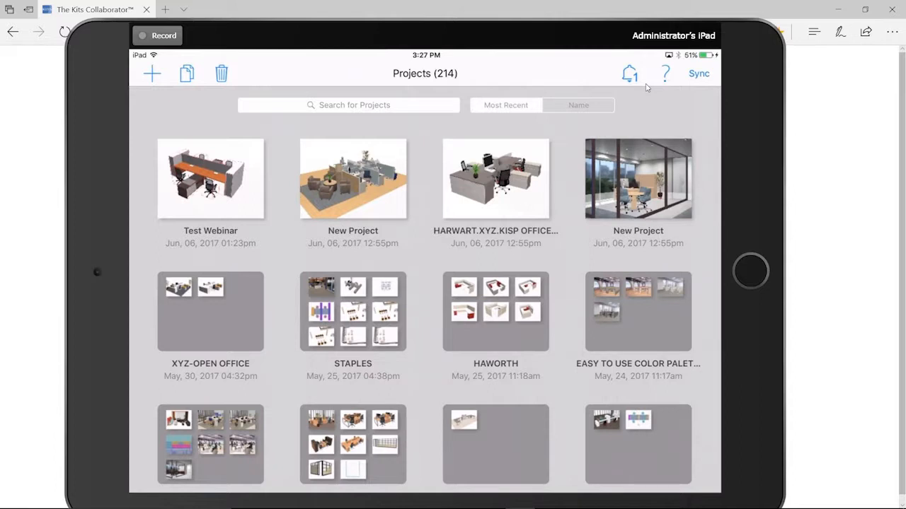
Retrieve the newly published project through the iPad's notifications and open it from the project gallery.
left_click(629, 74)
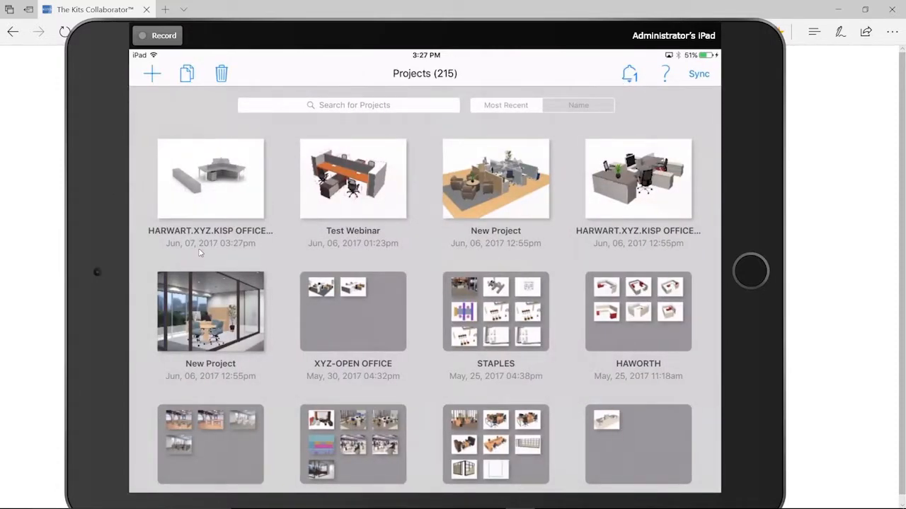
left_click(258, 241)
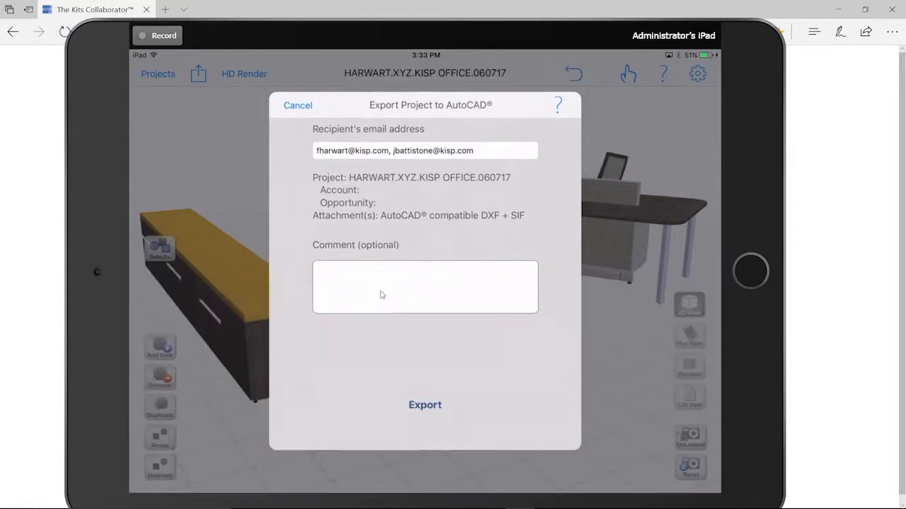
Add the comment "Here is the specified file." to the AutoCAD export, send it and dismiss the confirmation.
left_click(381, 295)
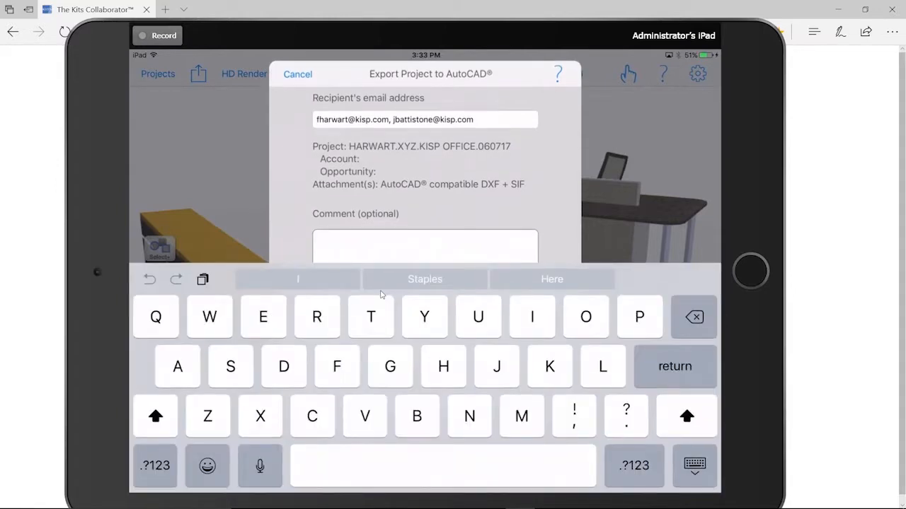
type("Here is th")
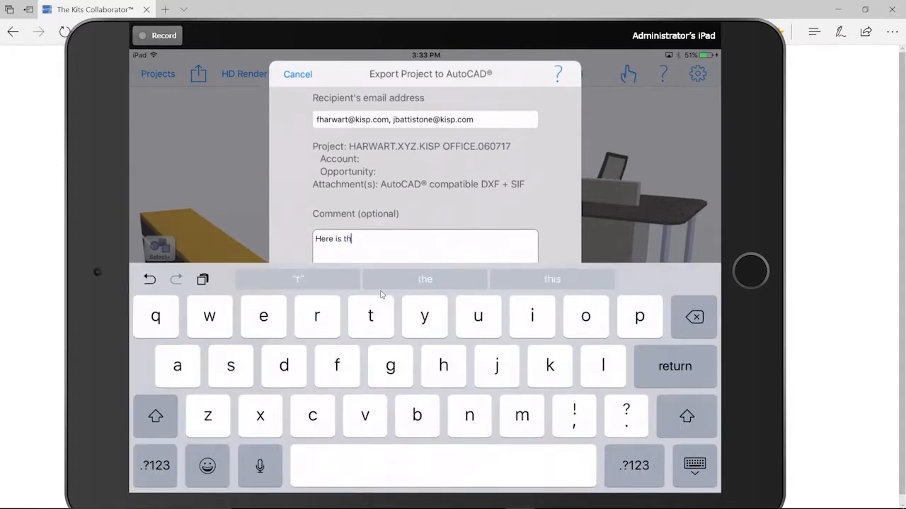
type("e specif")
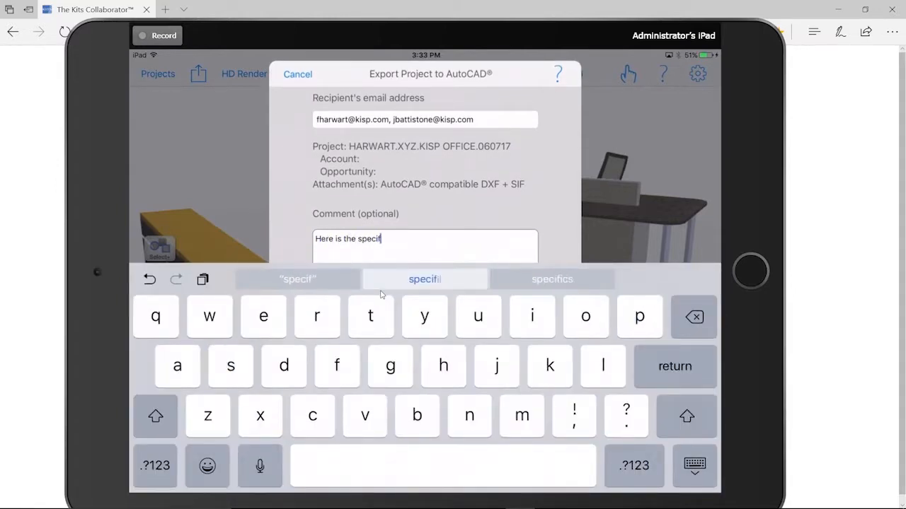
type("ied file")
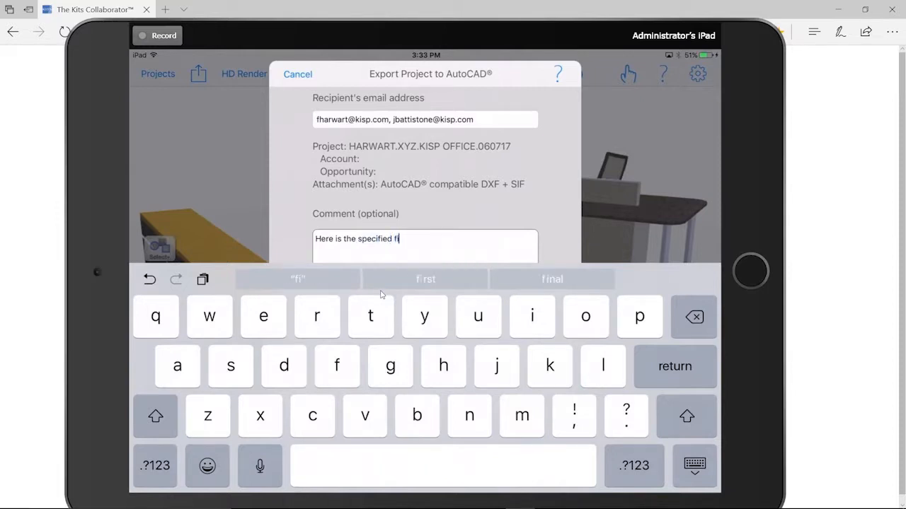
type(".")
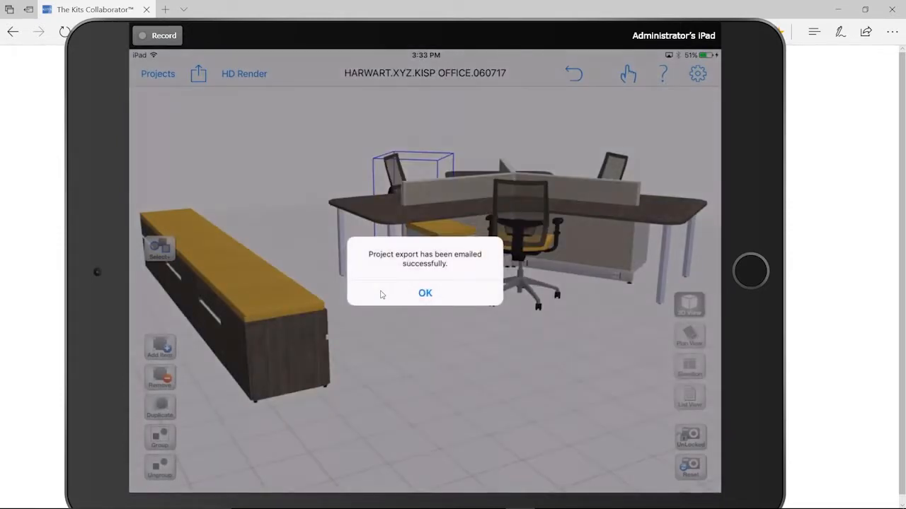
left_click(381, 295)
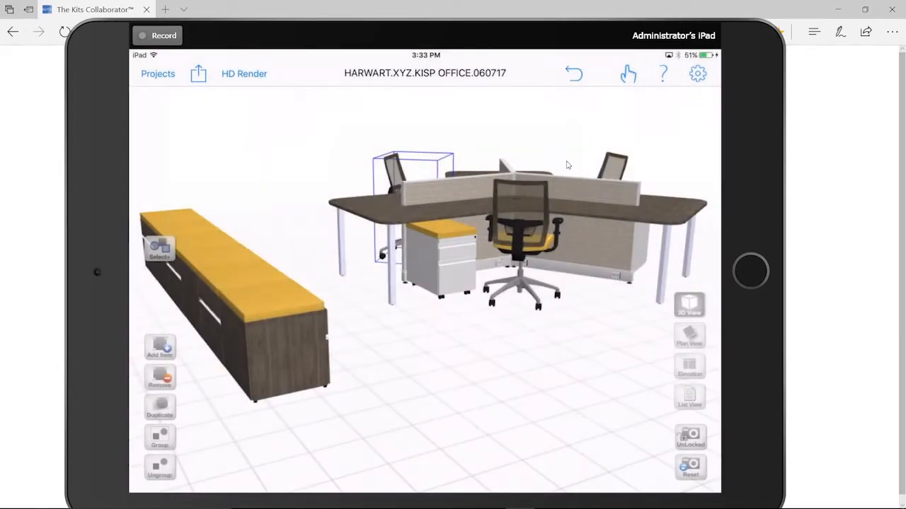
Move the mirrored iPad window out of the way, switch to Outlook and open the AutoCAD export email.
left_click_drag(579, 37, 583, 21)
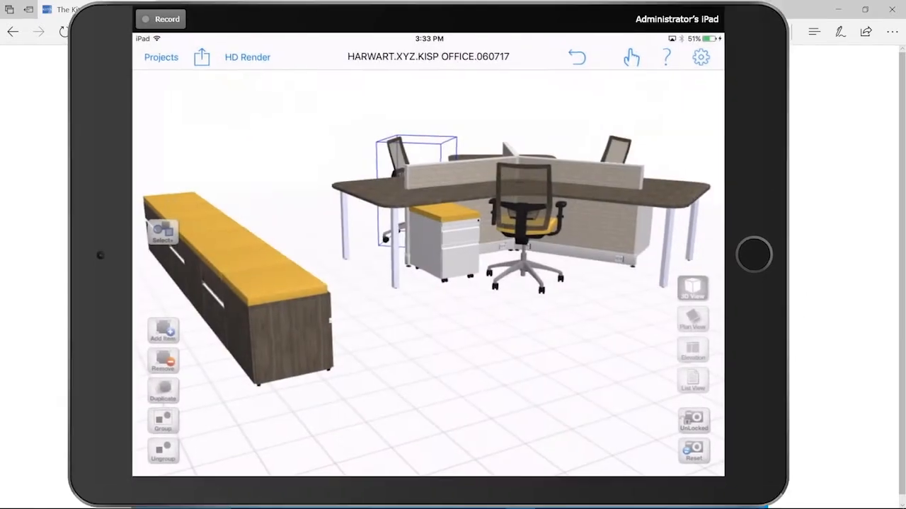
mouse_move(472, 504)
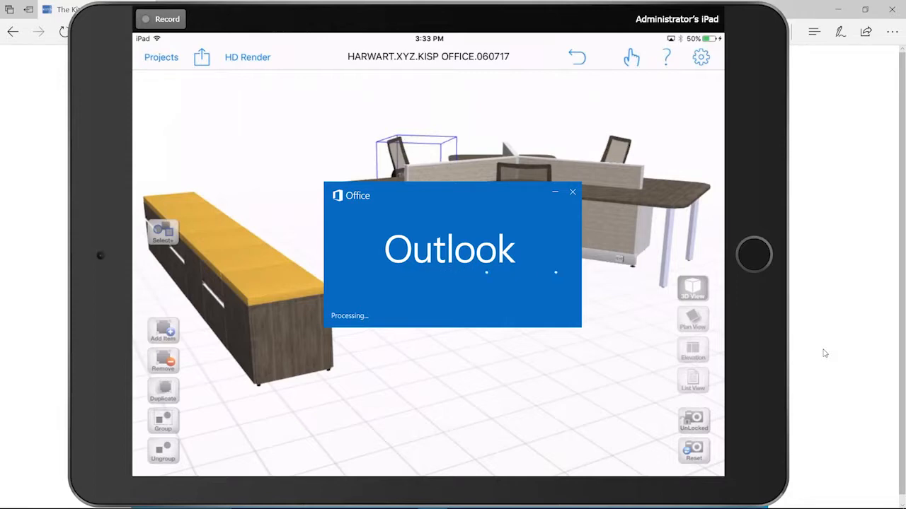
left_click_drag(588, 21, 599, 508)
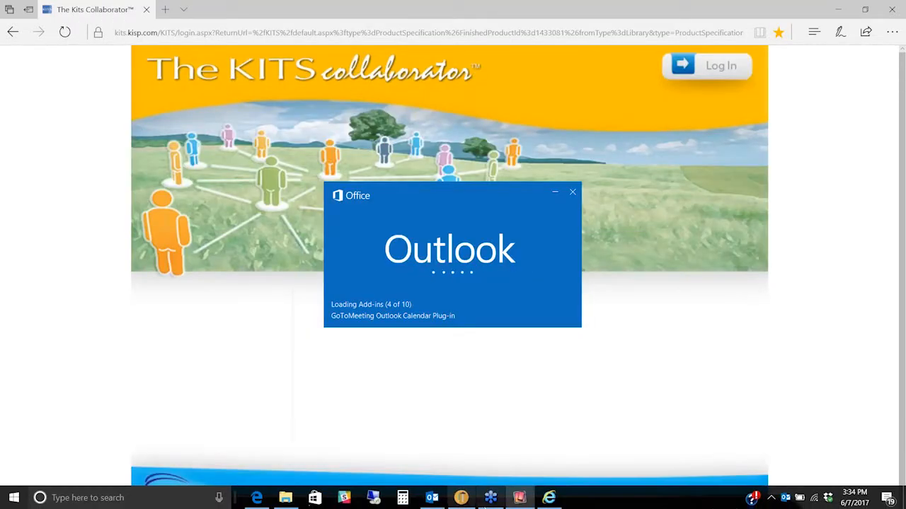
left_click(490, 498)
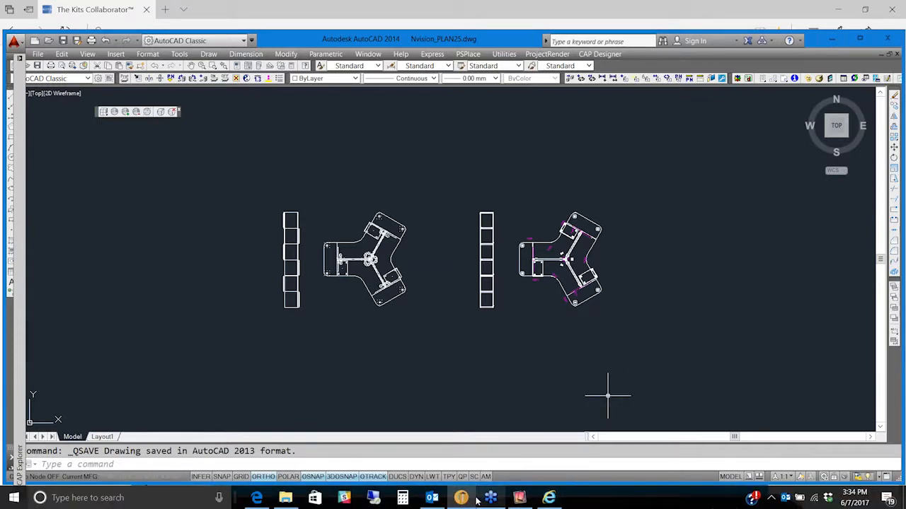
left_click(433, 498)
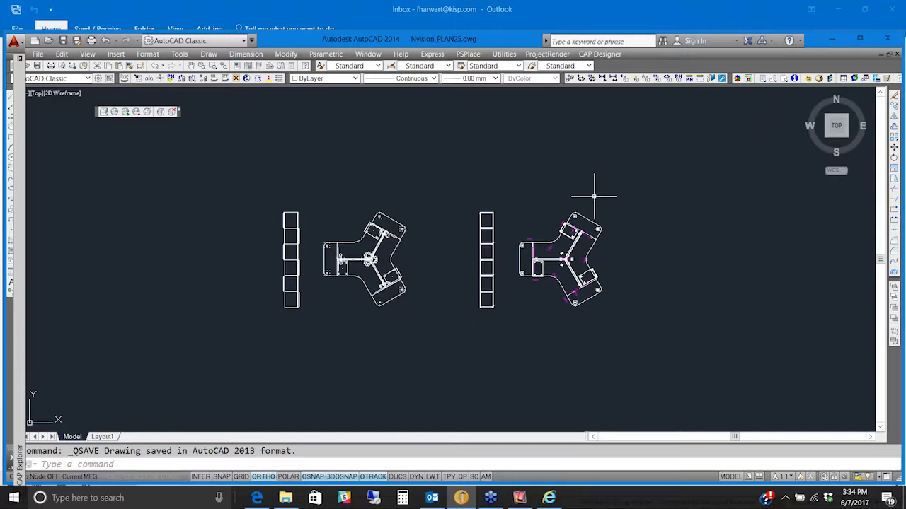
left_click(432, 497)
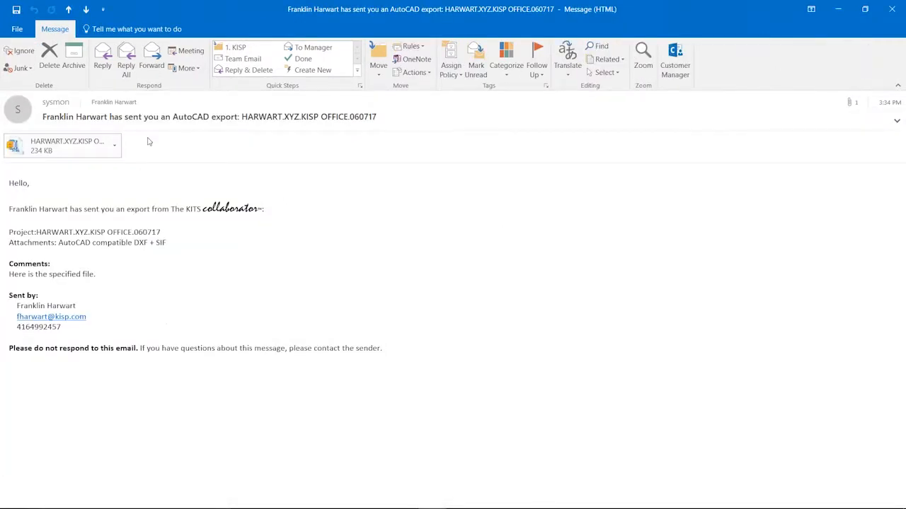
Save the email's zip attachment in the WEBINAR DWG IMPORT folder on the Desktop.
left_click(118, 145)
left_click(114, 145)
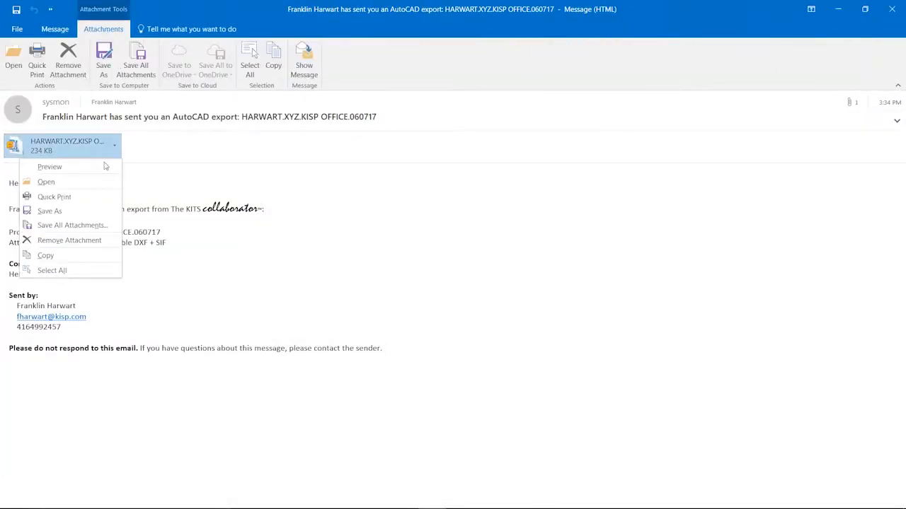
left_click(91, 217)
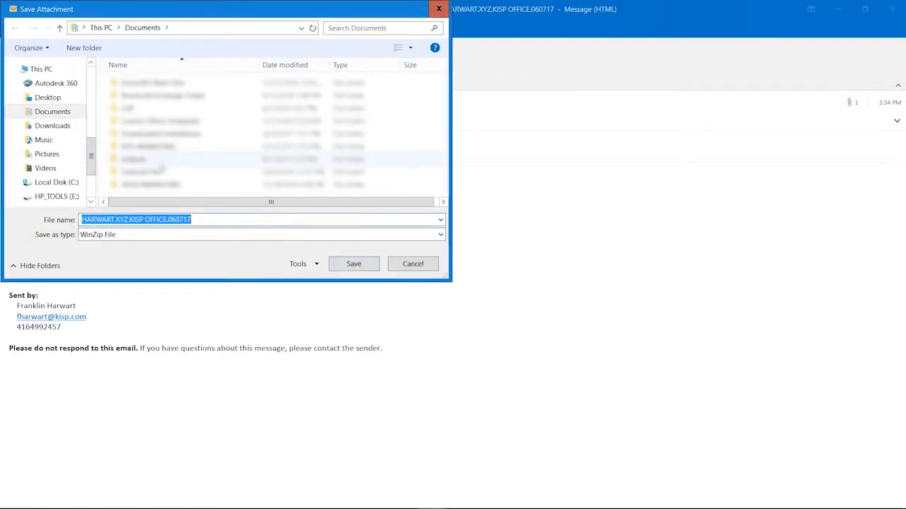
left_click(47, 97)
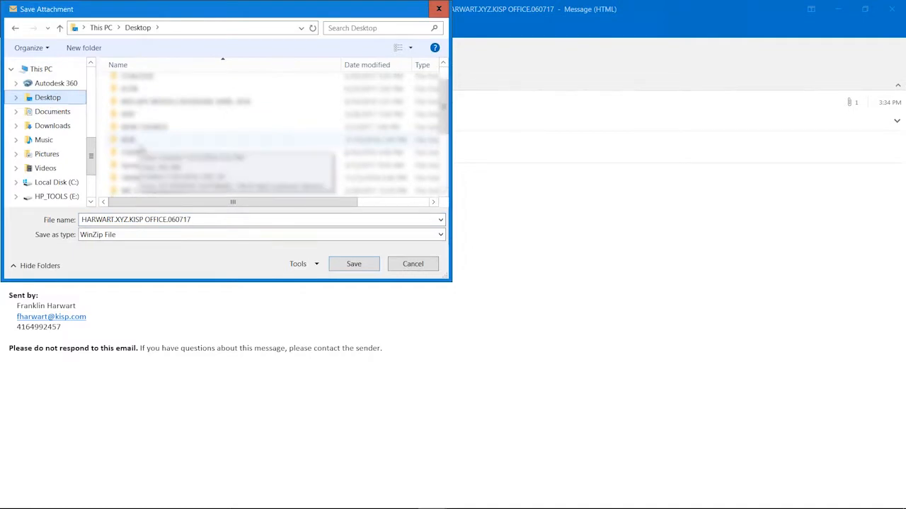
scroll(212, 142, "down", 3)
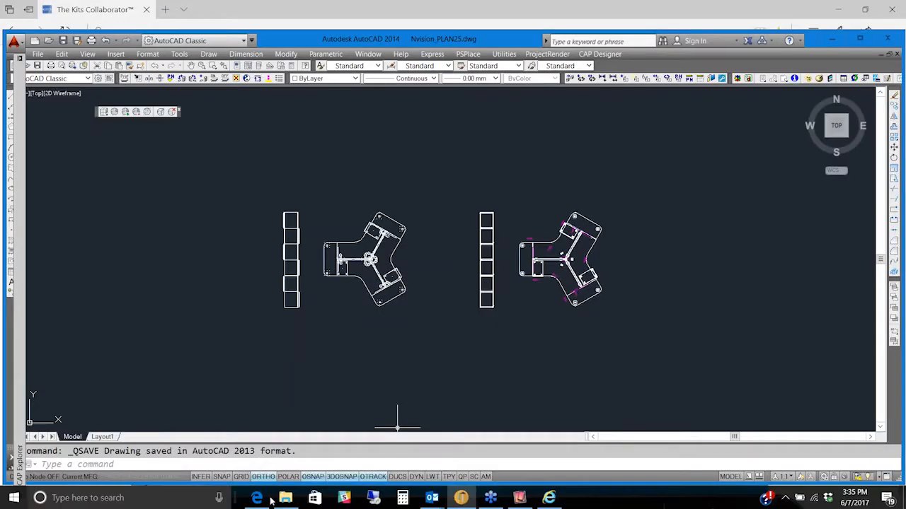
Switch to File Explorer, open the saved project zip in the WEBINAR DWG IMPORT folder and try to open its PNG file.
left_click(285, 499)
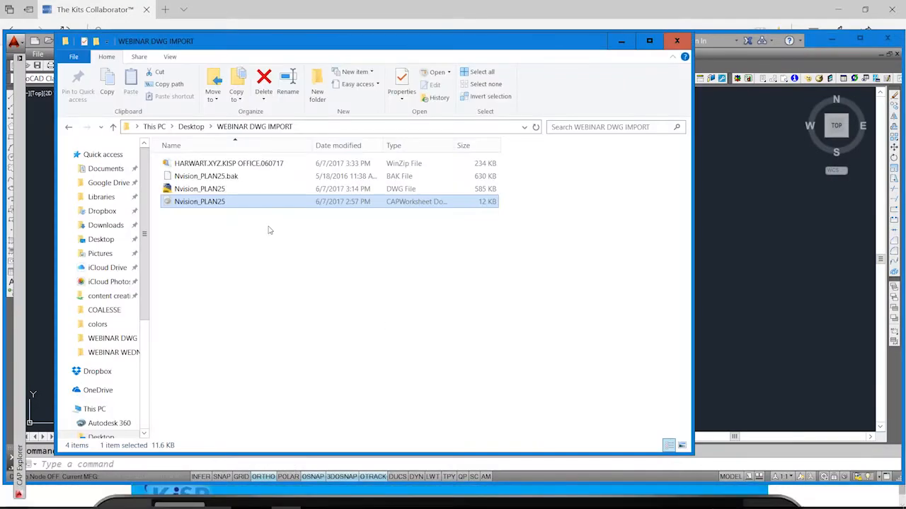
left_click(188, 164)
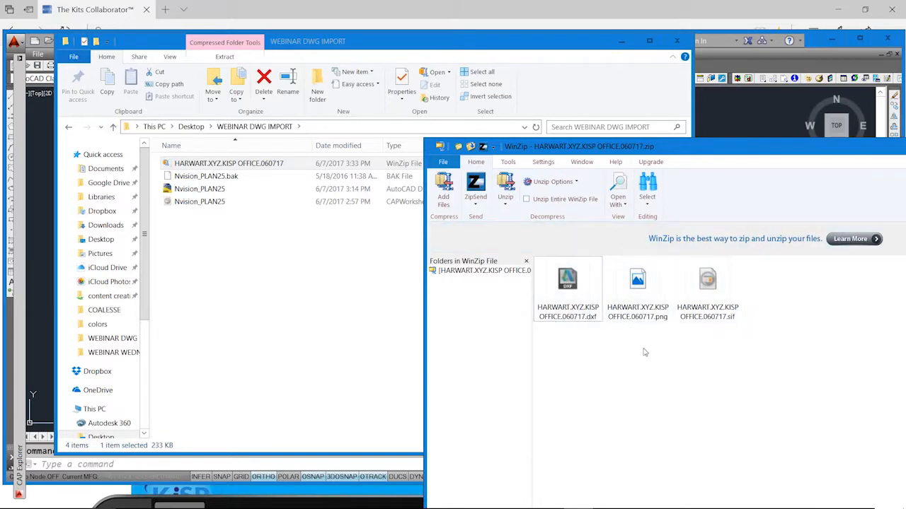
double_click(638, 282)
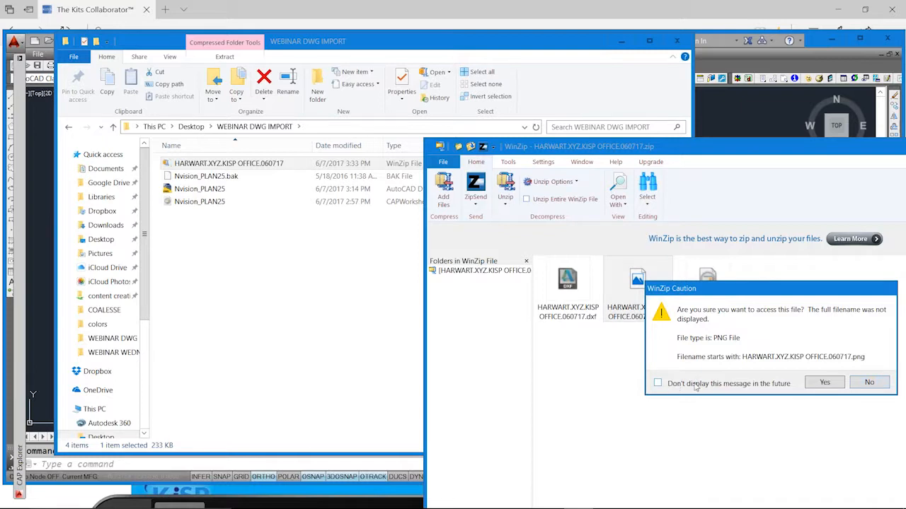
left_click(869, 383)
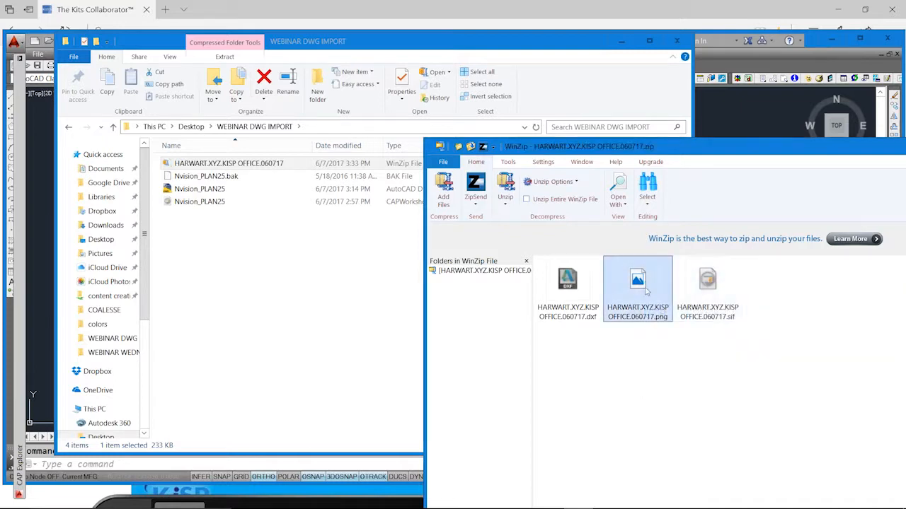
Extract the DXF, PNG and SIF files from the zip into the WEBINAR DWG IMPORT folder and close WinZip.
left_click_drag(743, 347, 269, 276)
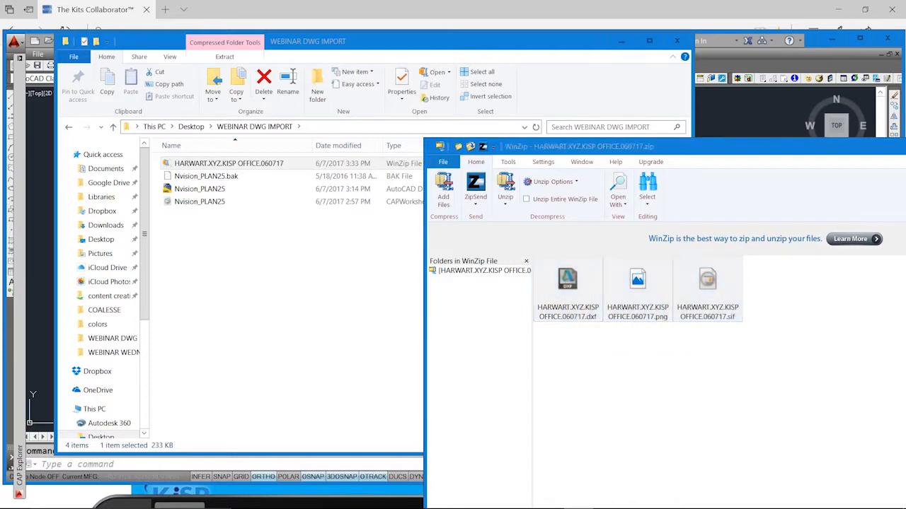
left_click(812, 390)
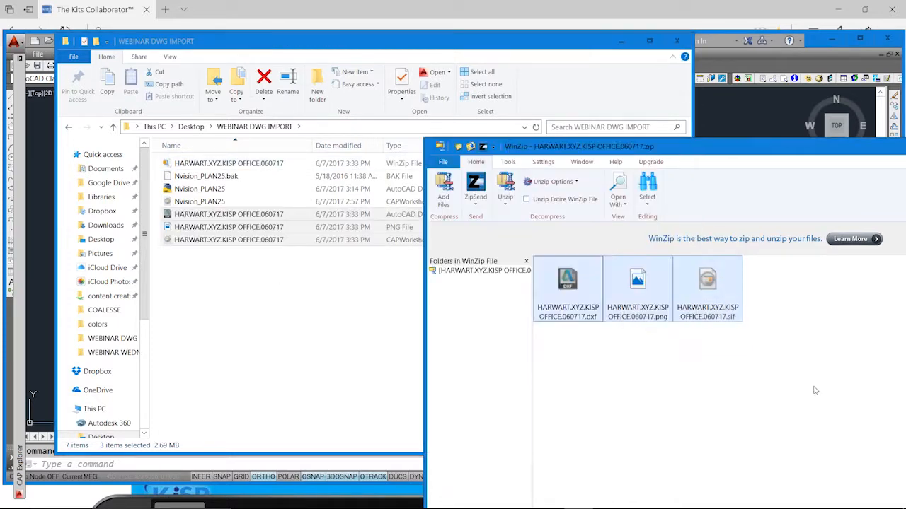
left_click_drag(740, 153, 442, 193)
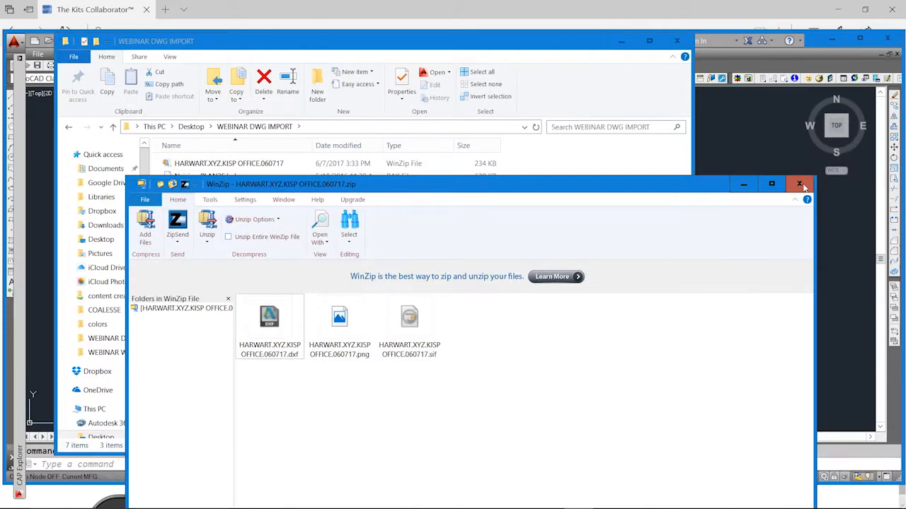
left_click(799, 184)
left_click(247, 269)
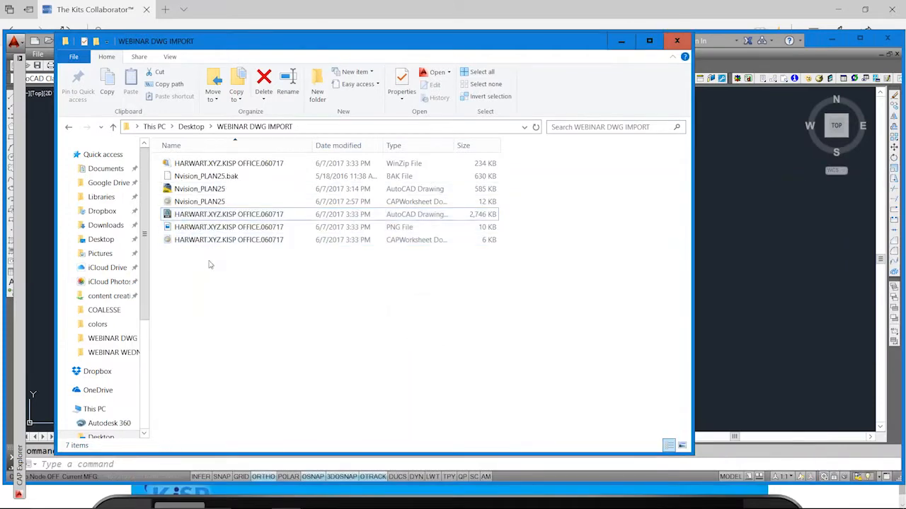
Open the extracted DXF in AutoCAD, close the Tool Palettes and examine the furniture layout in 3D.
double_click(200, 215)
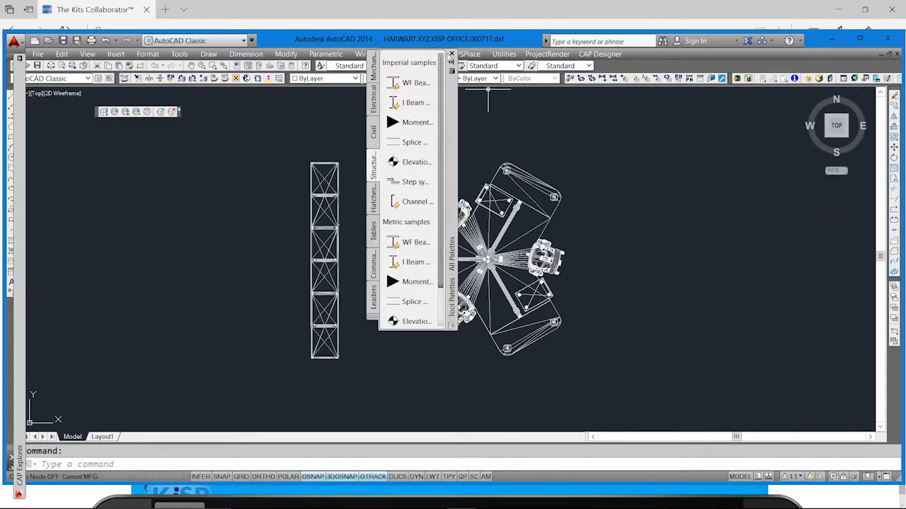
left_click(451, 54)
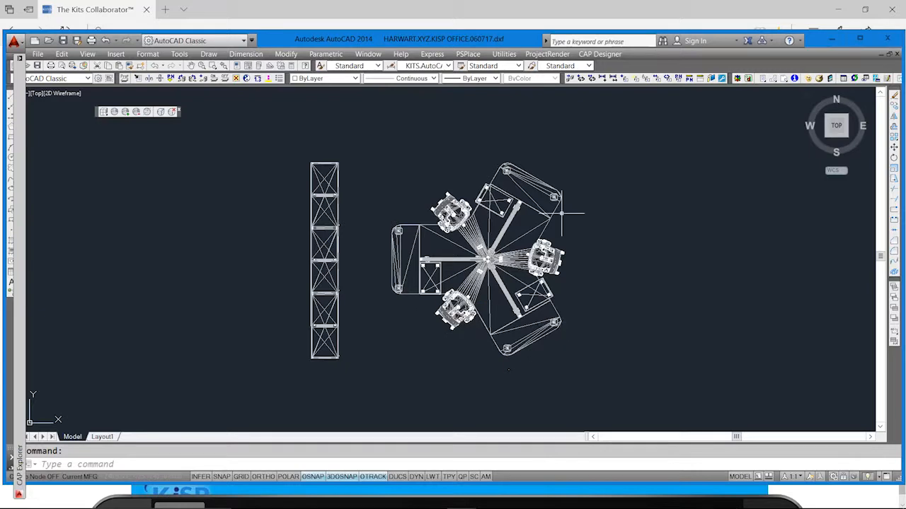
middle_click_drag(415, 324, 505, 310, "shift")
middle_click_drag(479, 248, 476, 282, "shift")
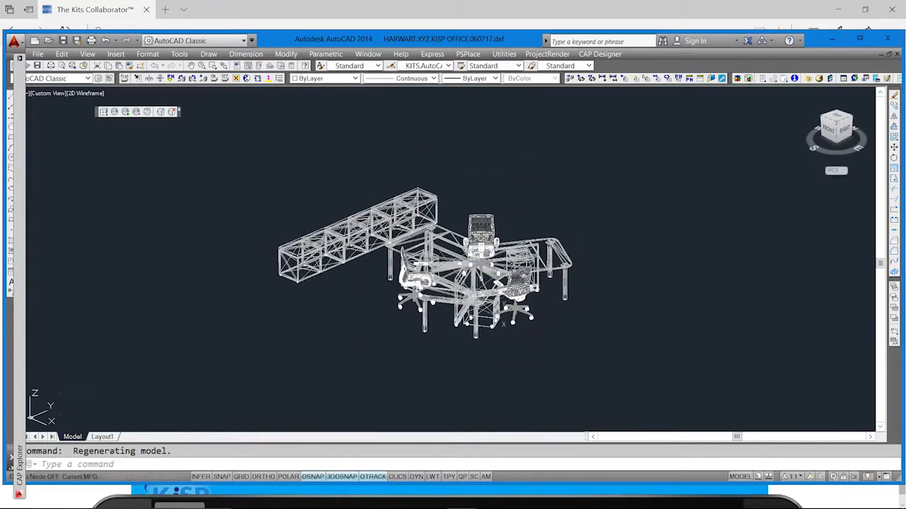
scroll(481, 283, "up", 3)
scroll(498, 324, "down", 4)
middle_click_drag(410, 301, 473, 299, "shift")
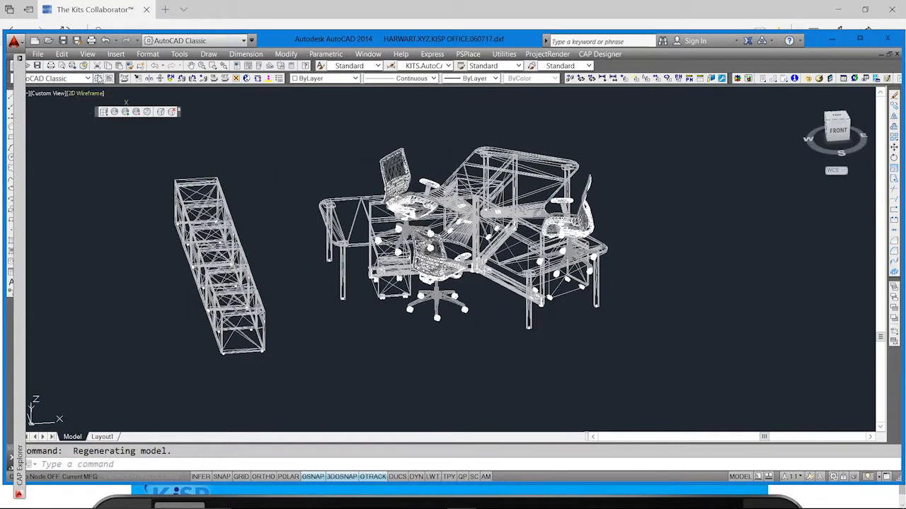
Save the drawing as an AutoCAD 2013 DWG under the project's name in the WEBINAR DWG IMPORT folder and close it.
left_click(78, 40)
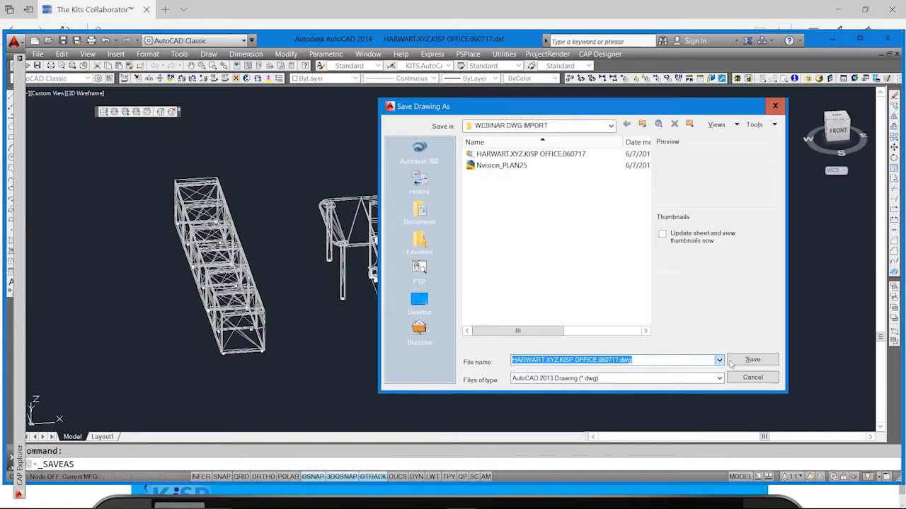
left_click(753, 361)
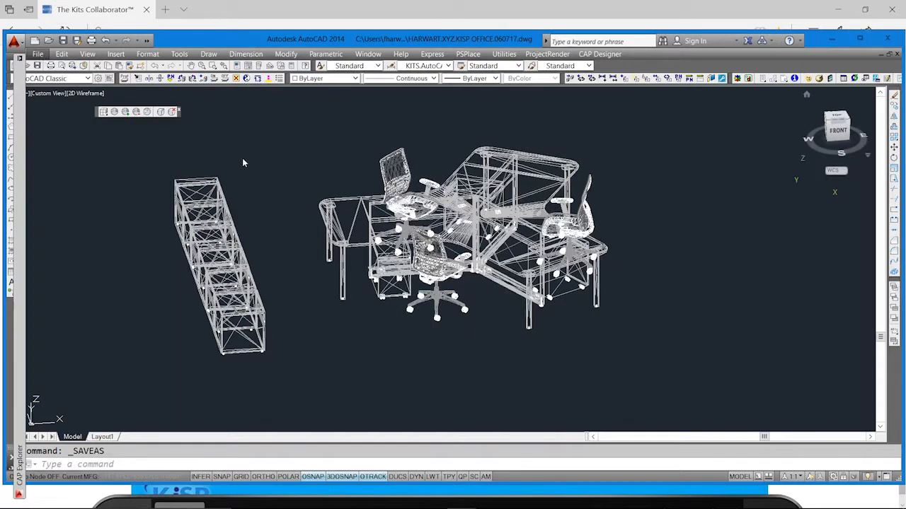
left_click(38, 54)
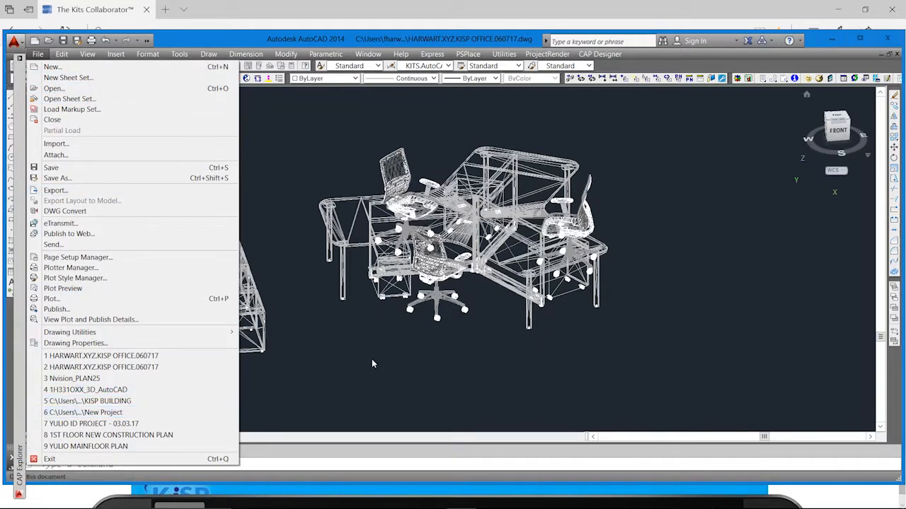
left_click(99, 120)
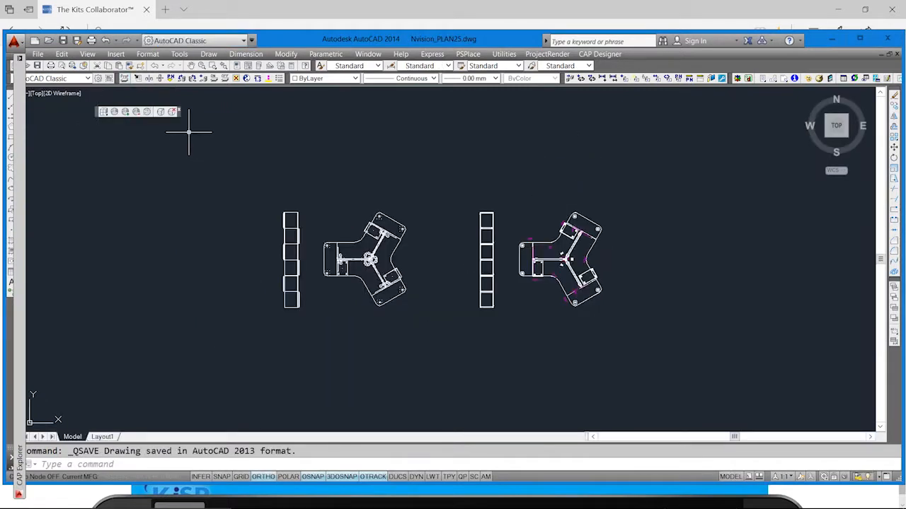
Open the saved AutoCAD drawing of the project from the WEBINAR DWG IMPORT folder in File Explorer.
left_click(38, 54)
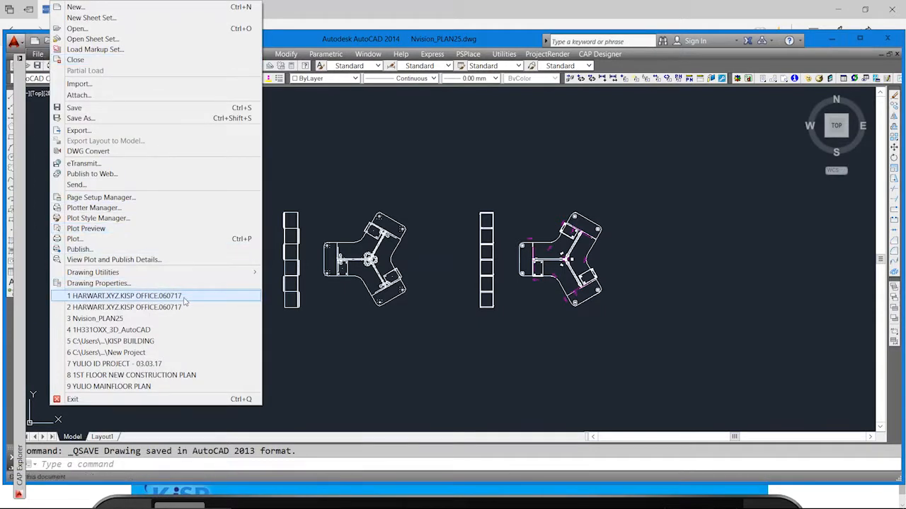
left_click(386, 371)
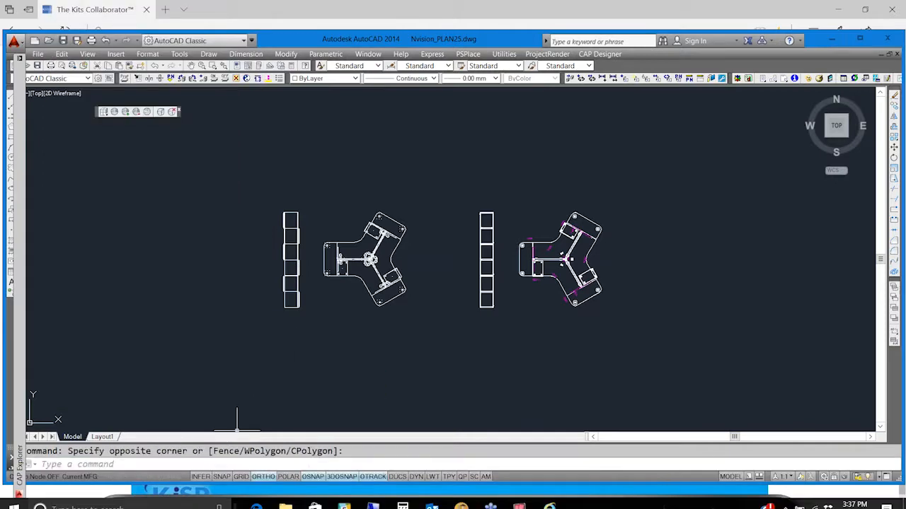
left_click(285, 497)
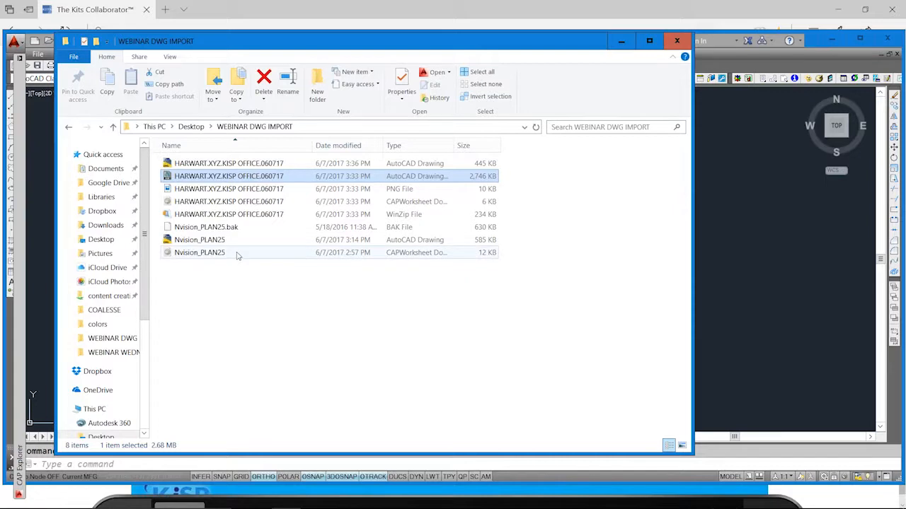
double_click(223, 164)
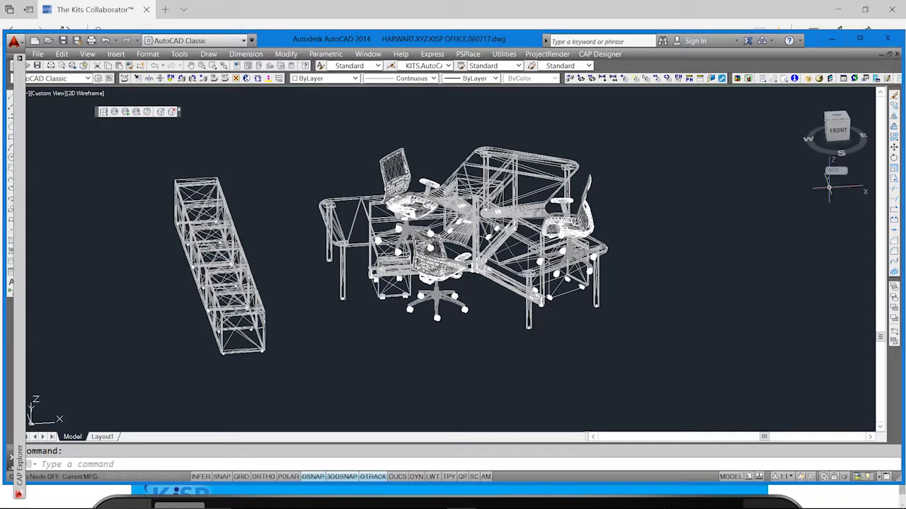
Convert the whole furniture layout with CONVERTPLANTO3D in the top view and check it in 3D.
left_click(837, 117)
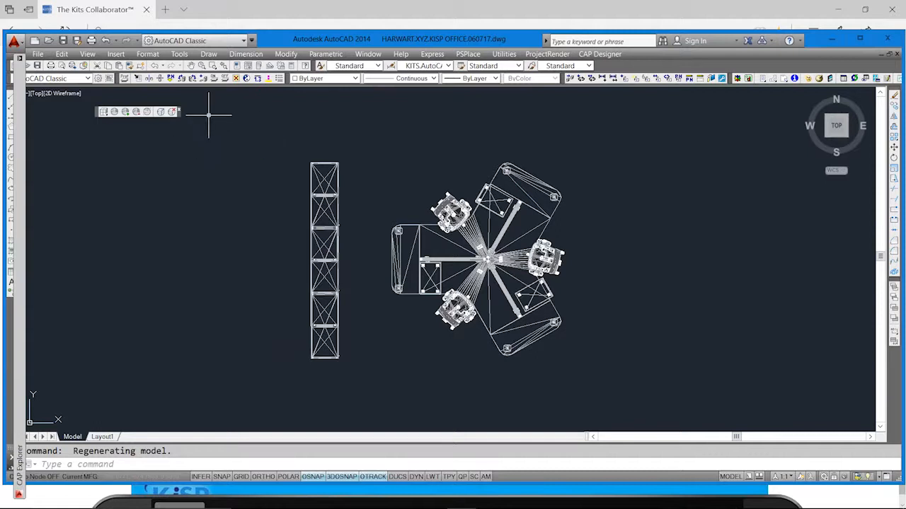
left_click(181, 78)
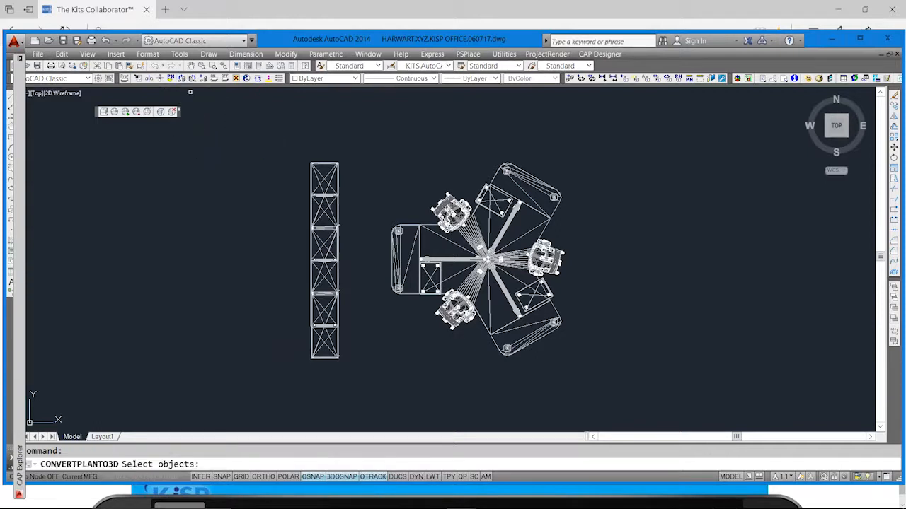
left_click(267, 117)
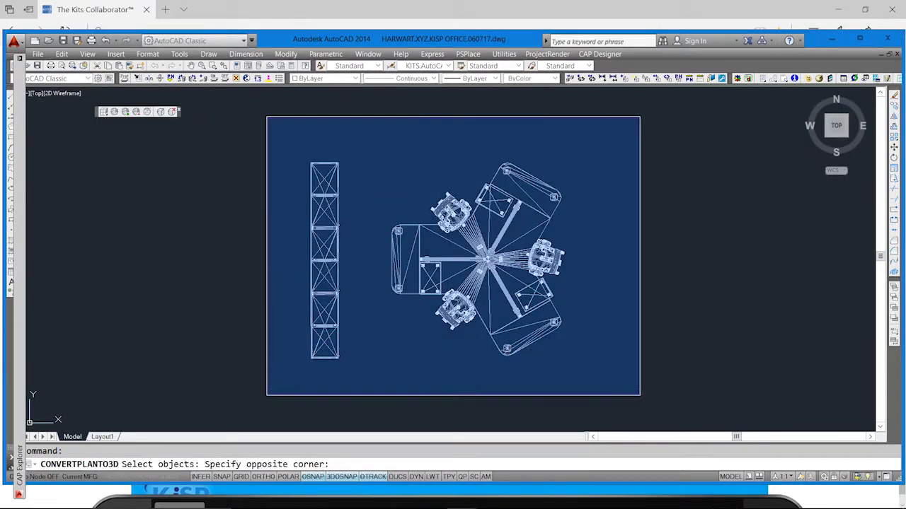
left_click(641, 398)
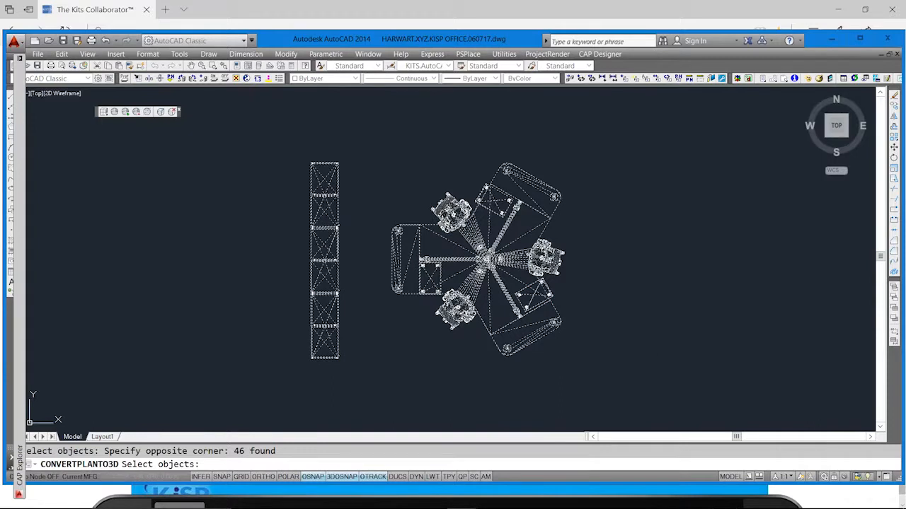
key("Return")
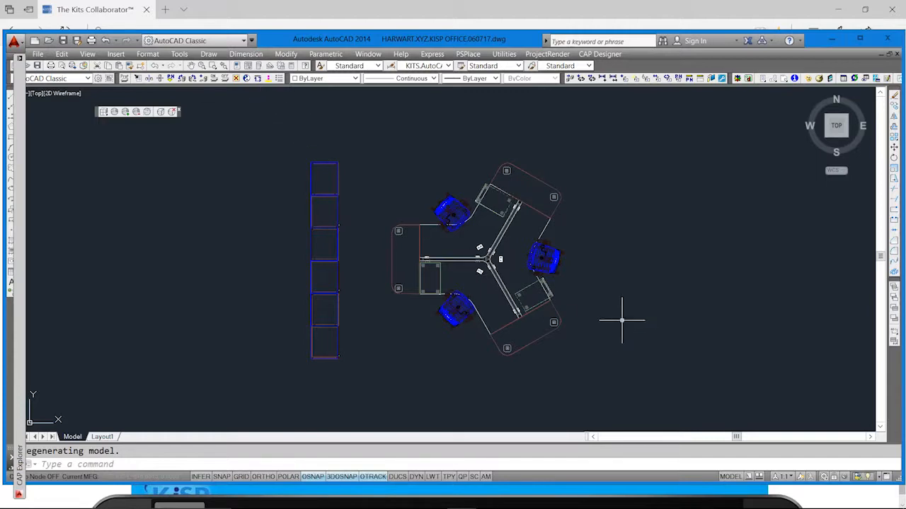
middle_click_drag(486, 350, 433, 235, "shift")
left_click(836, 118)
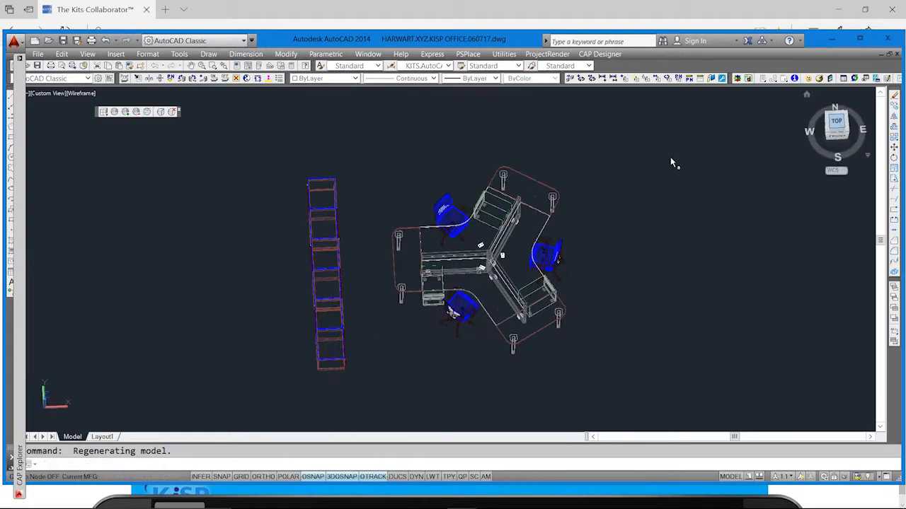
Examine the block attributes of the extension surface at the west end of the workstation cluster.
left_click(411, 224)
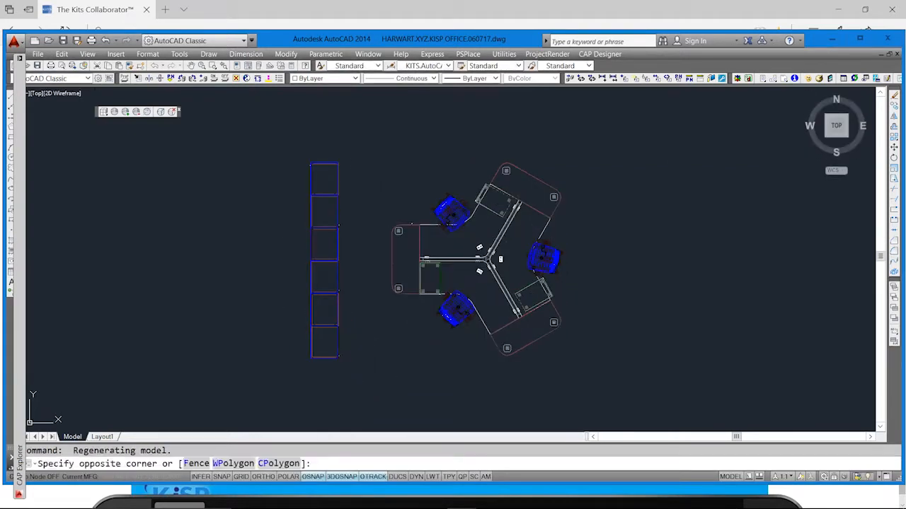
right_click(411, 224)
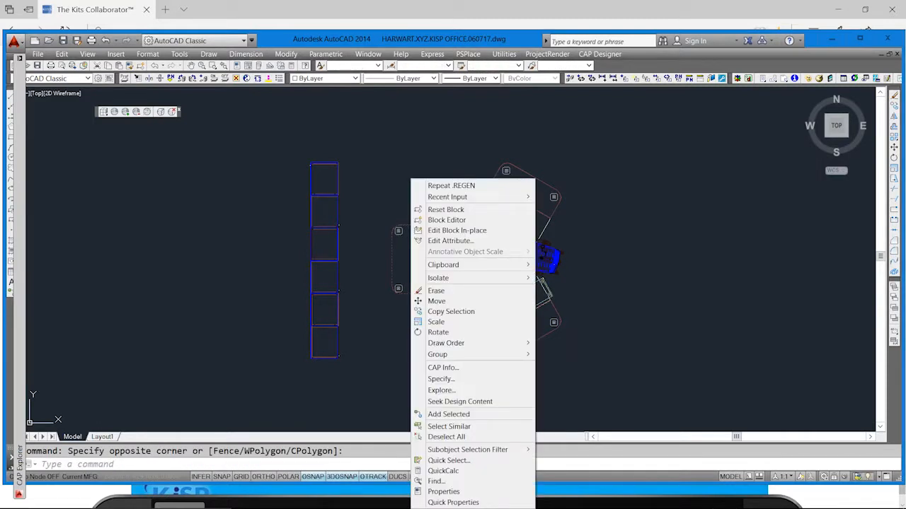
left_click(463, 241)
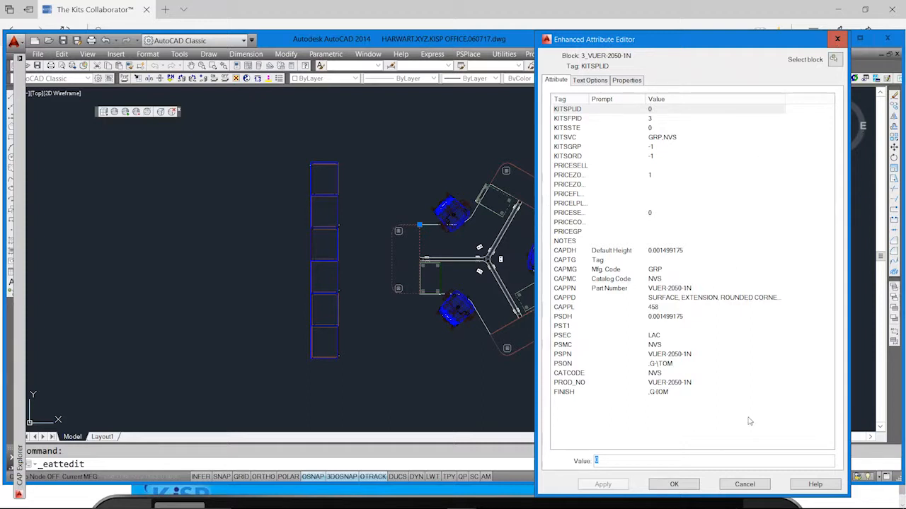
left_click(744, 484)
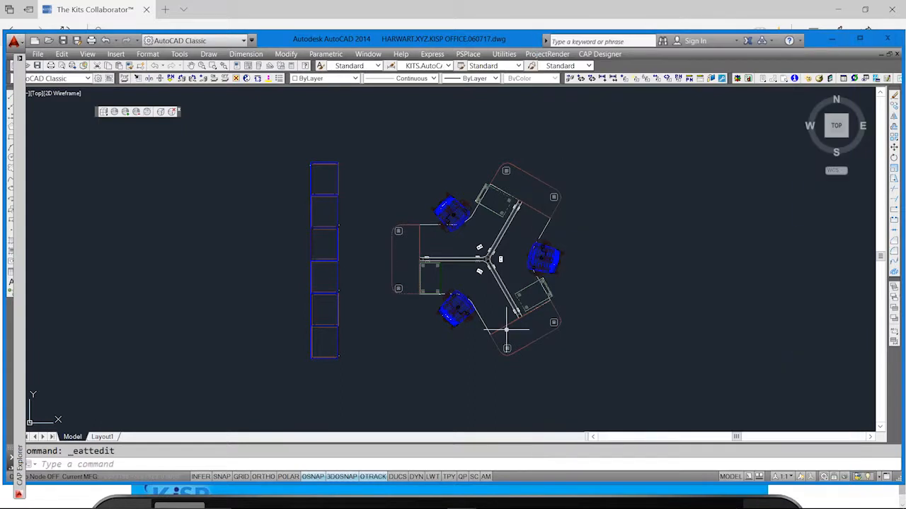
Copy the workstation cluster with its chairs about 243 units west, past the storage row, with Ortho on.
scroll(686, 266, "down", 2)
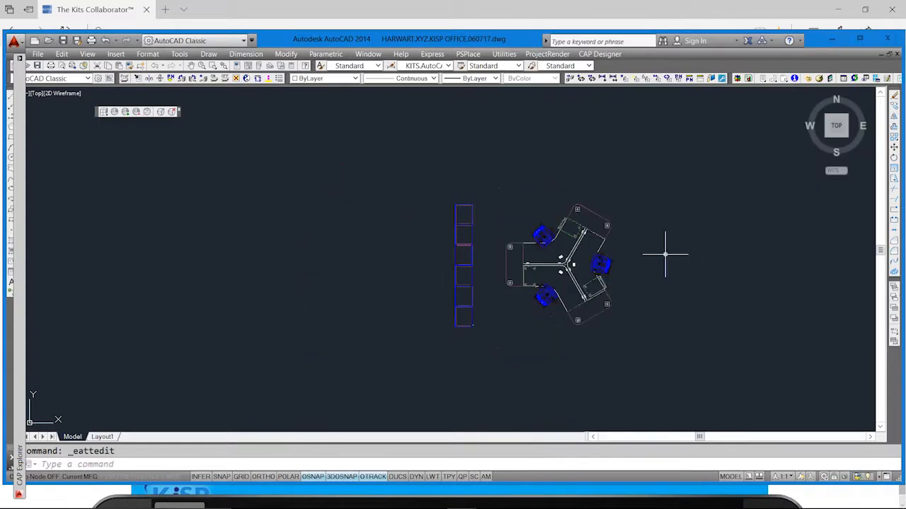
left_click(487, 177)
left_click(658, 357)
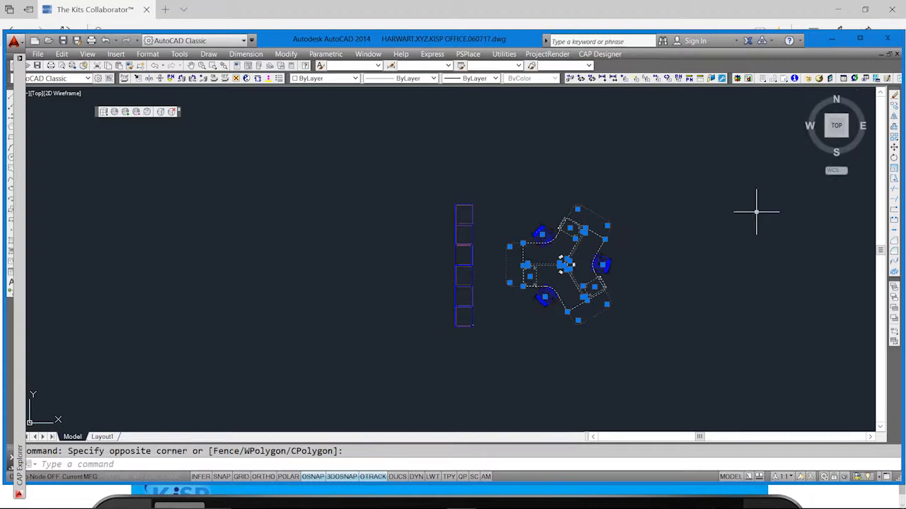
type("COPY")
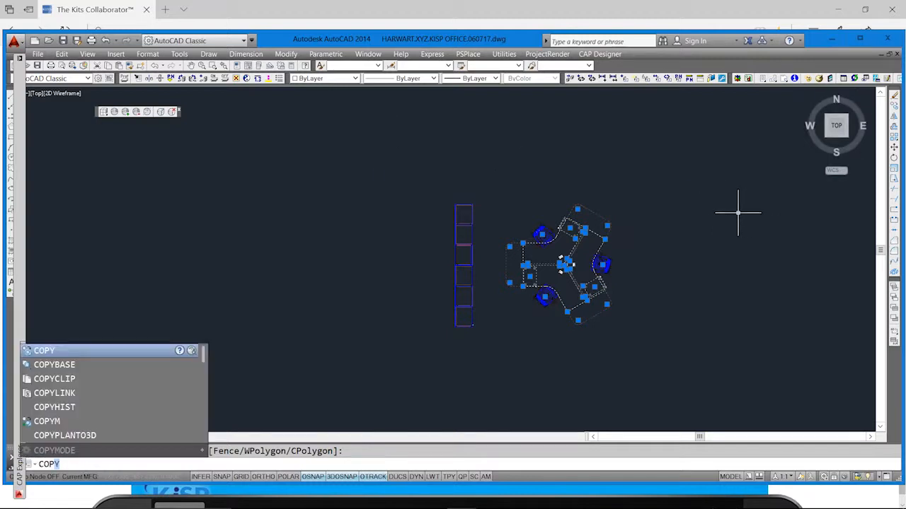
key("Return")
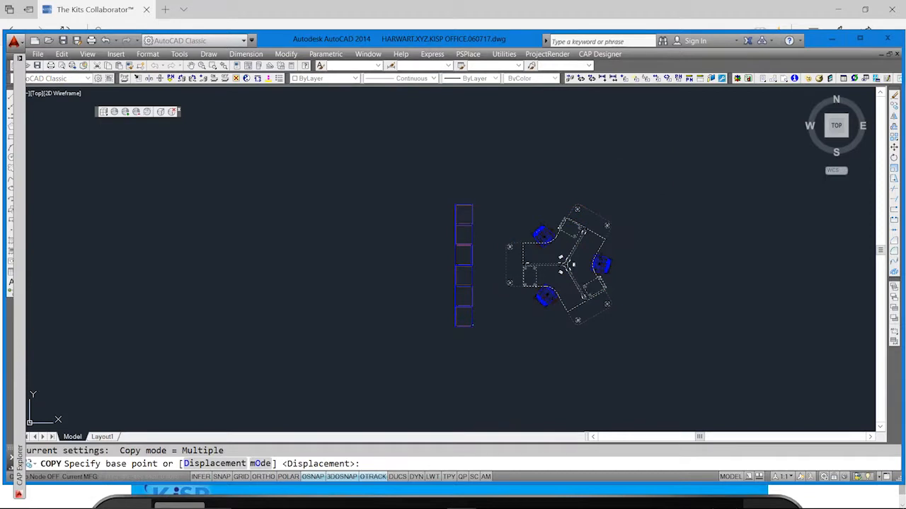
left_click(630, 147)
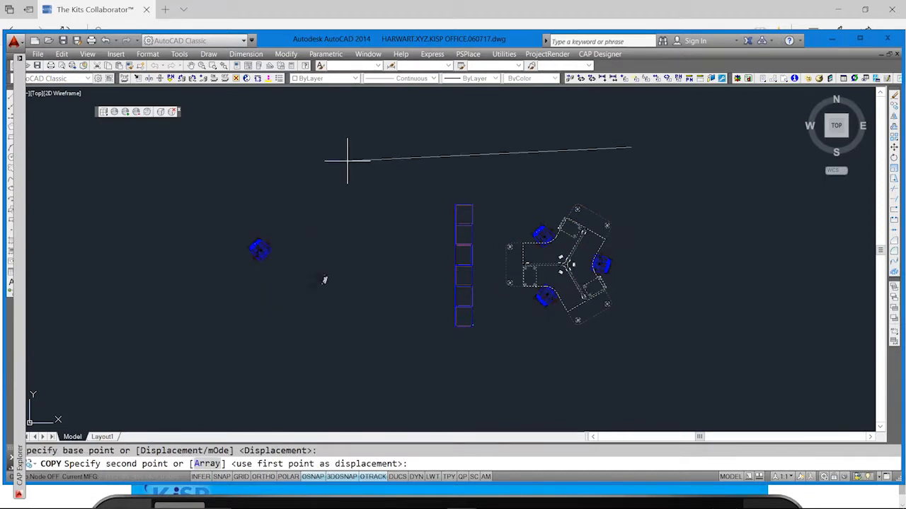
key("F8")
key("F8")
key("F8")
key("F8")
key("F8")
key("F8")
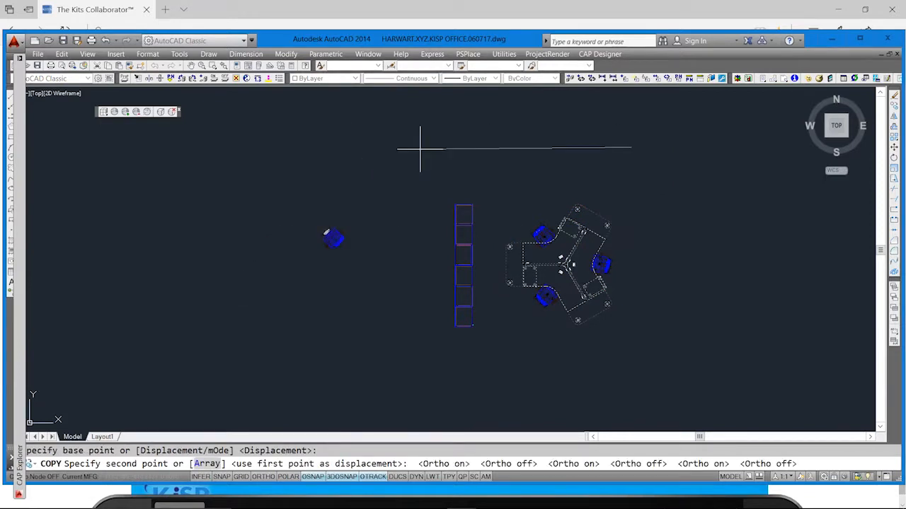
key("F8")
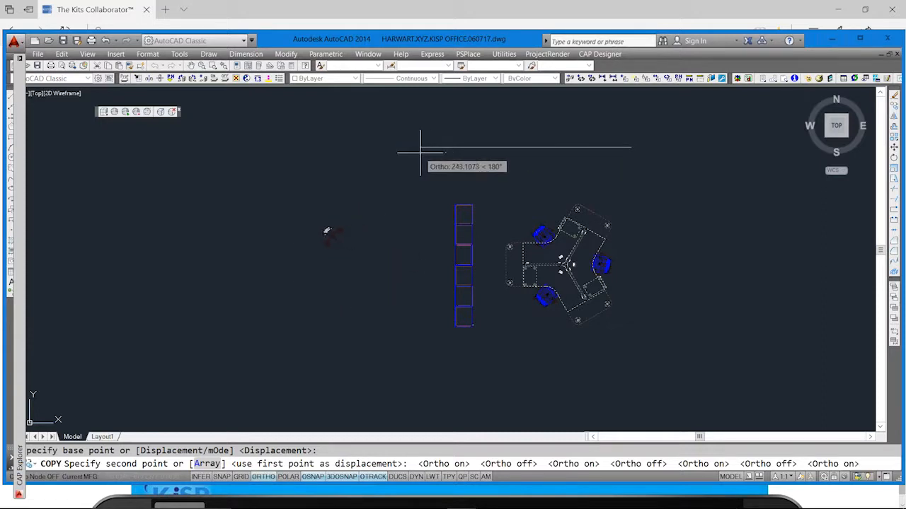
left_click(418, 146)
right_click(703, 186)
left_click(723, 192)
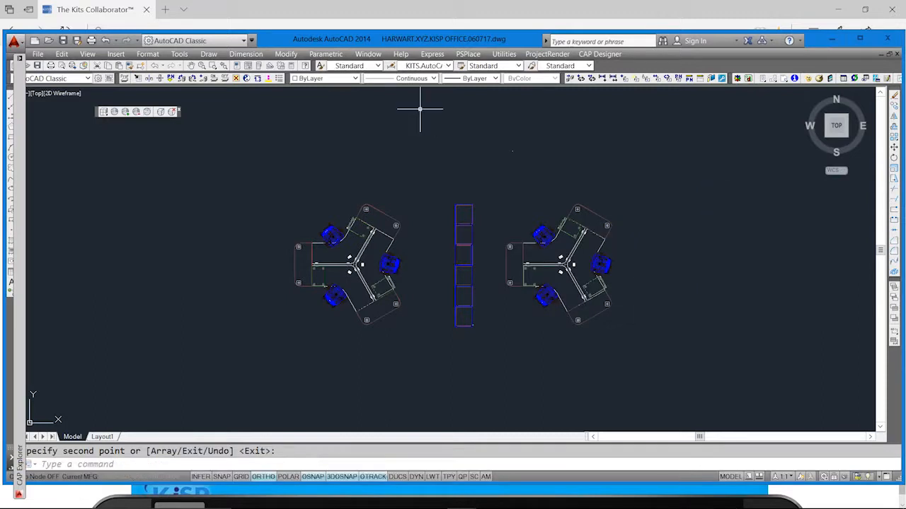
Save the drawing as an AutoCAD 2013 DWG over the existing project file in WEBINAR DWG IMPORT.
left_click(77, 40)
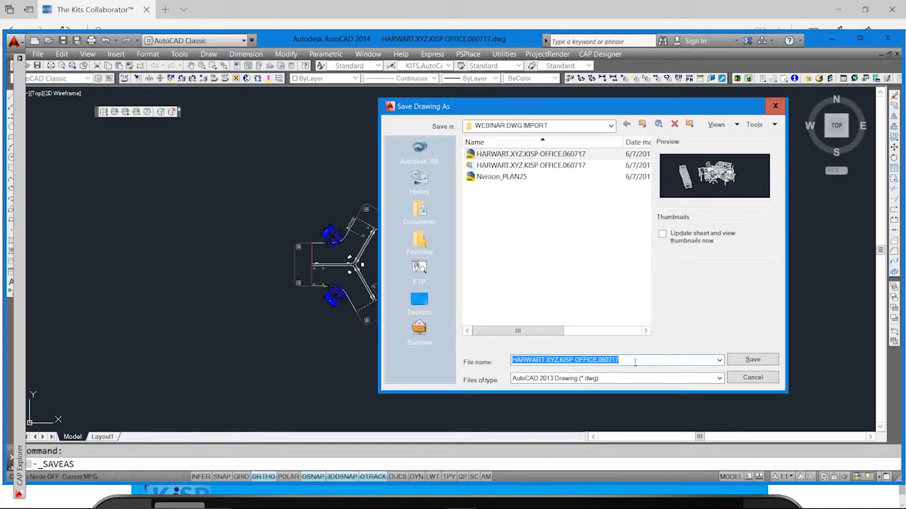
left_click(754, 360)
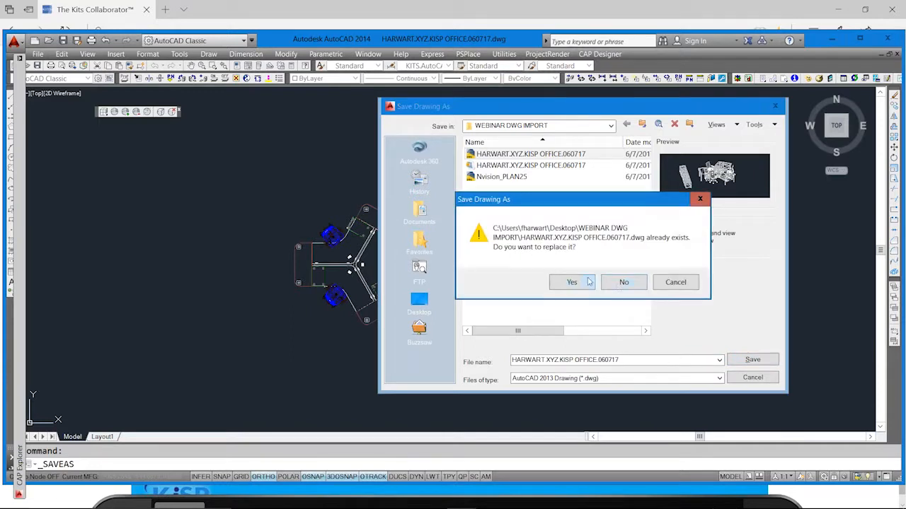
left_click(574, 283)
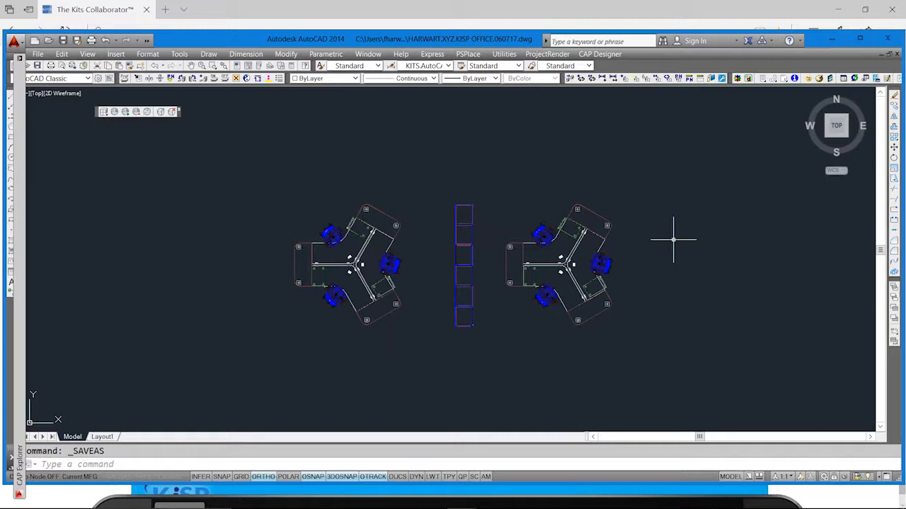
Switch to KITS in Internet Explorer and start a new project named after the original with " - REV" appended.
mouse_move(453, 508)
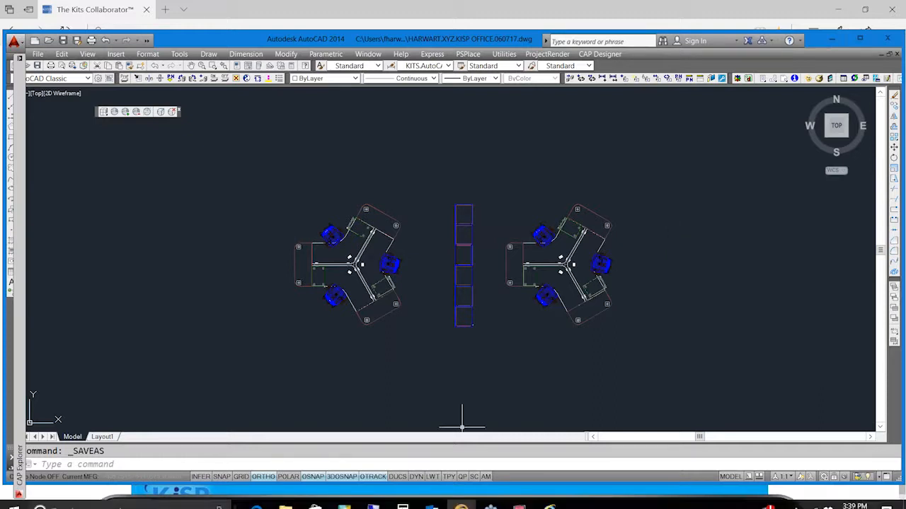
left_click(267, 499)
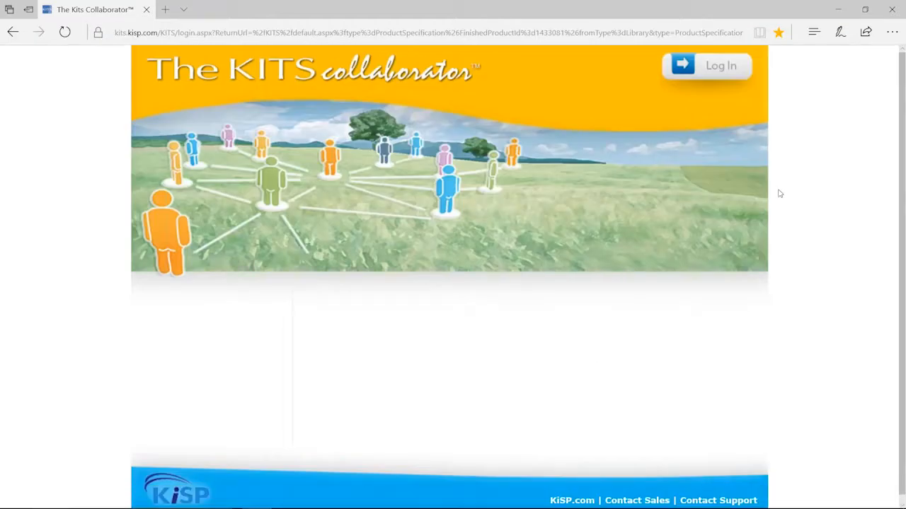
left_click(546, 498)
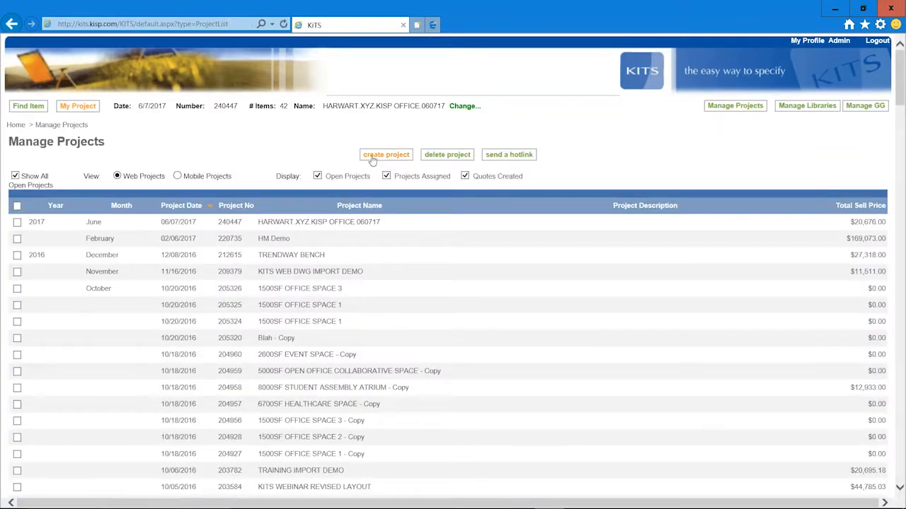
left_click(371, 157)
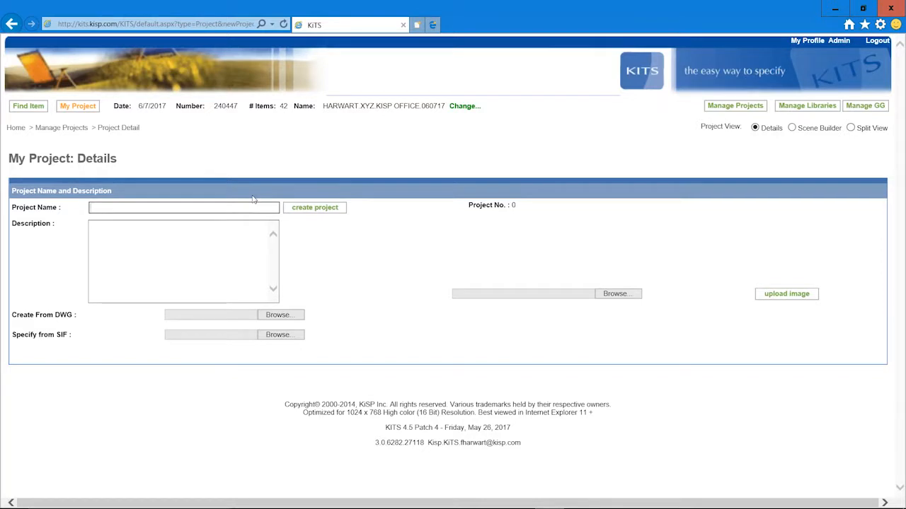
type("RWART.XYZ.KISP.OFFICE.060717 - REV")
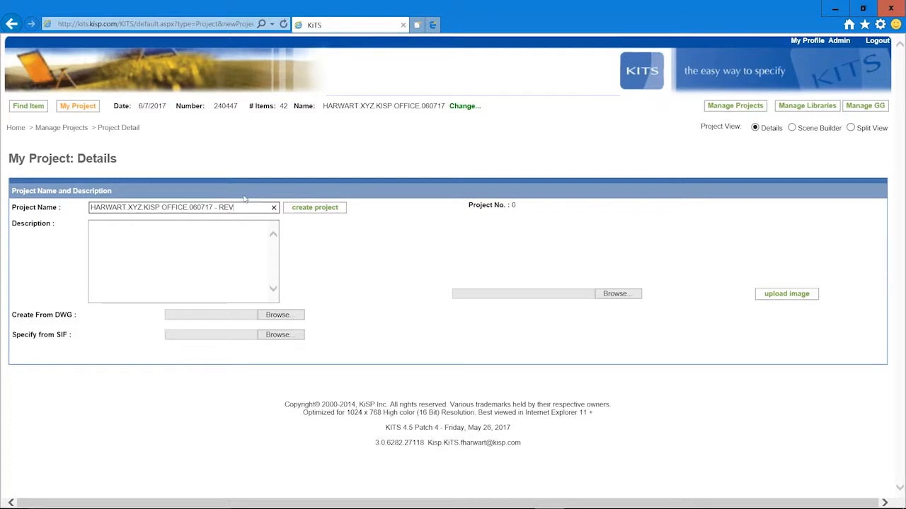
Create the revised project from the updated KISP OFFICE.060717 DWG, importing every set with both 2D and 3D symbols.
left_click(283, 317)
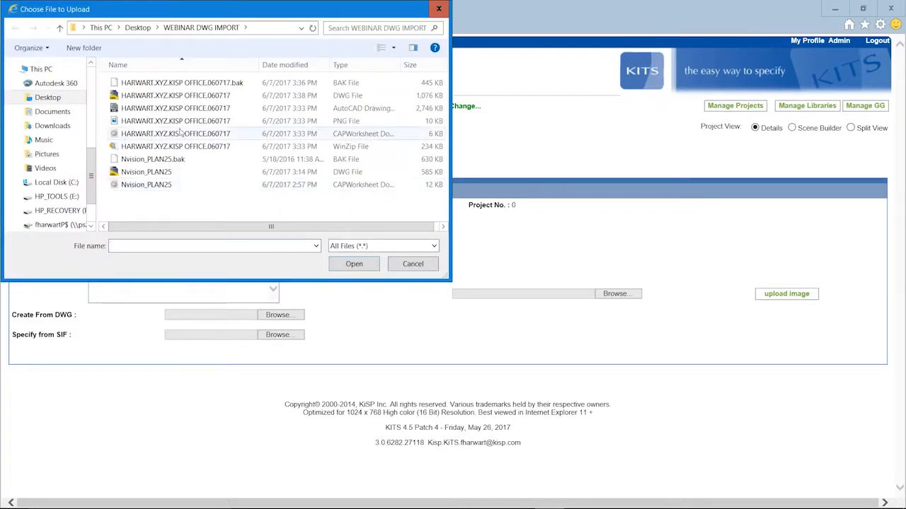
left_click(176, 96)
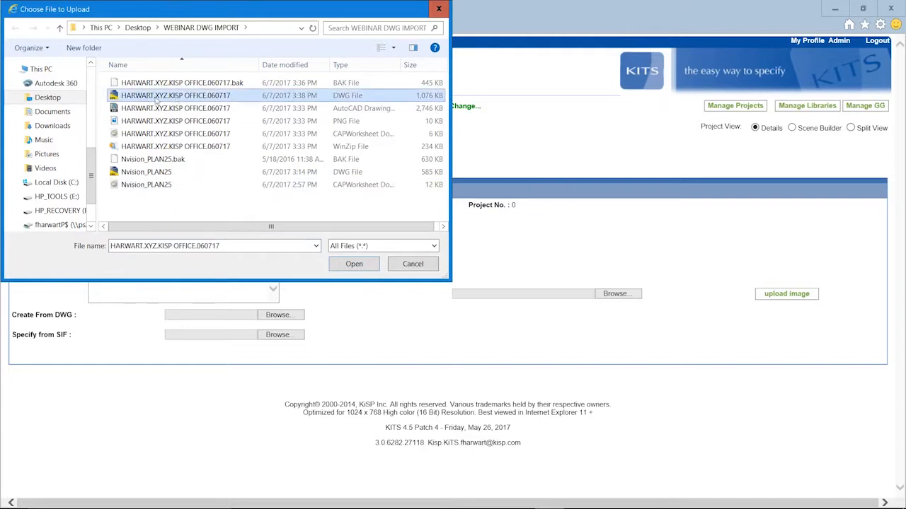
left_click(354, 264)
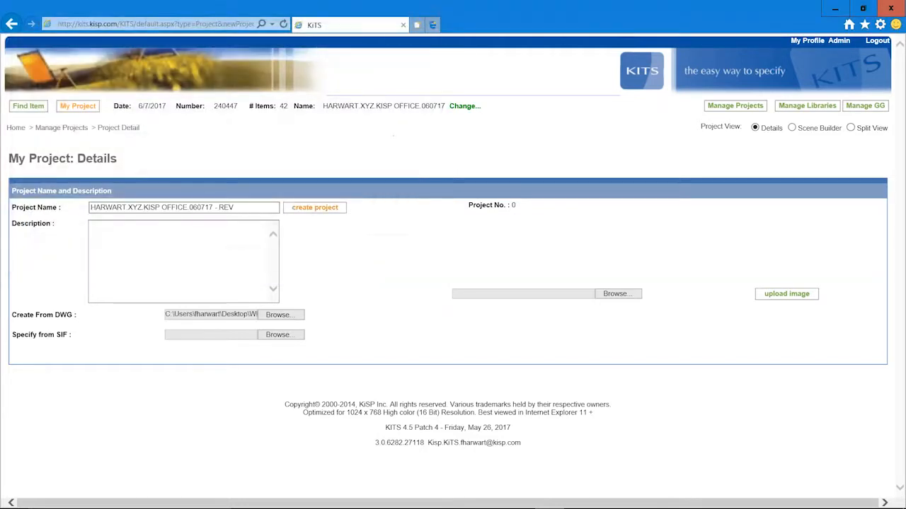
left_click(314, 208)
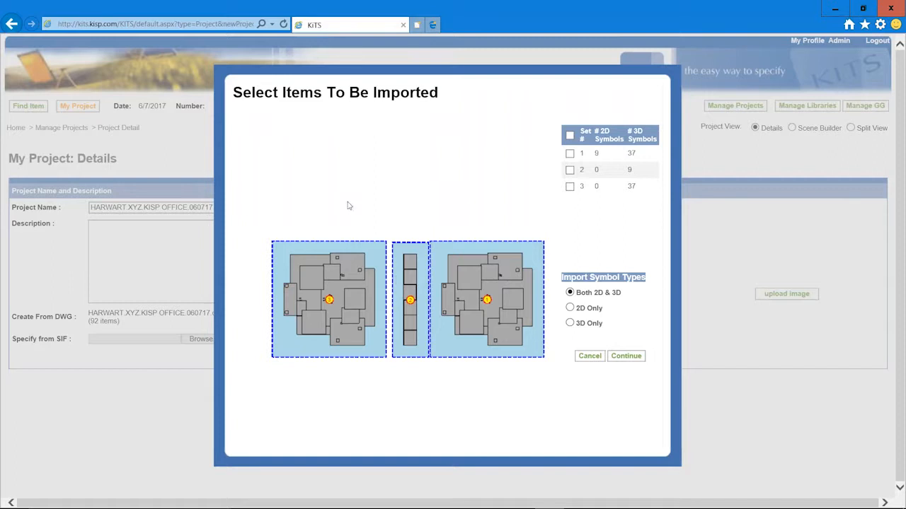
left_click(569, 135)
left_click(625, 356)
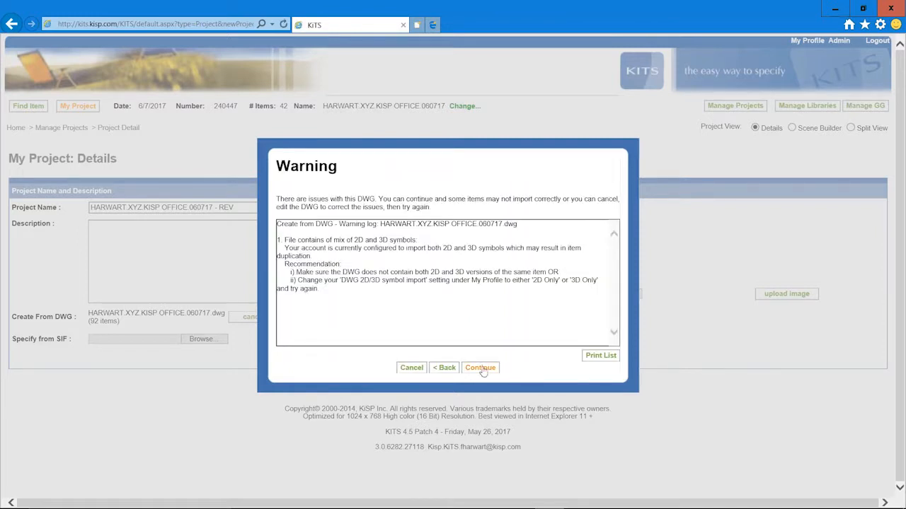
left_click(480, 369)
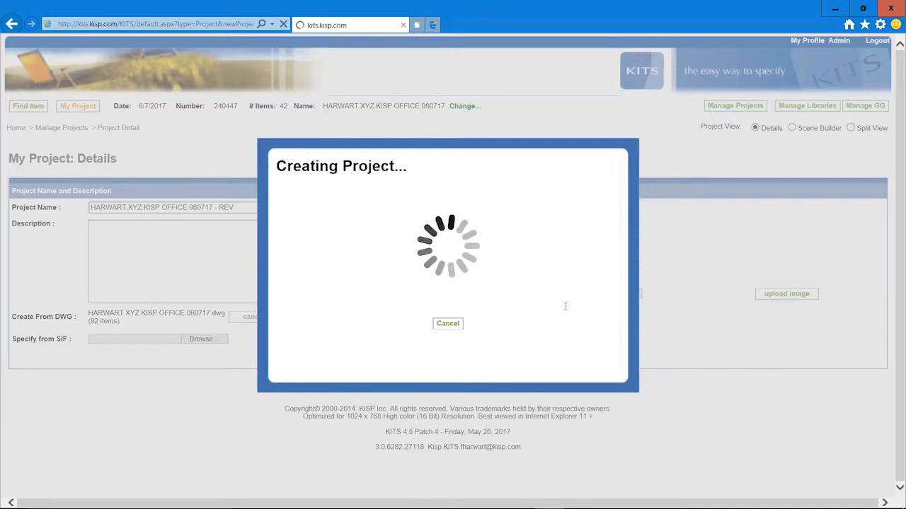
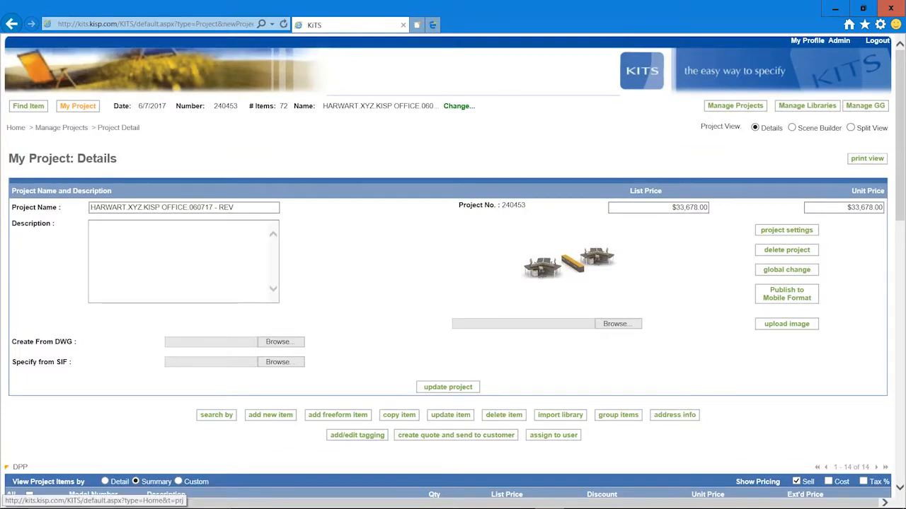
Review the revised project's item list and publish the project to mobile format.
scroll(453, 283, "down", 9)
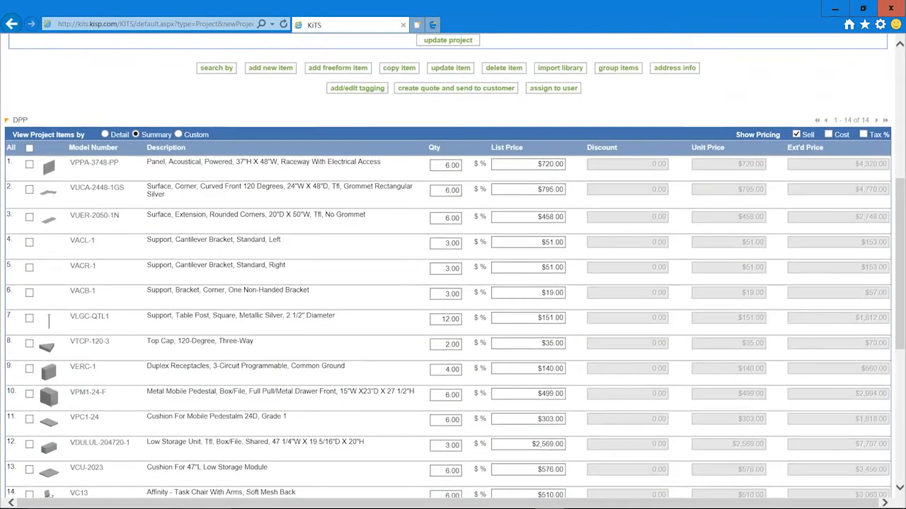
scroll(452, 283, "up", 4)
scroll(497, 214, "up", 4)
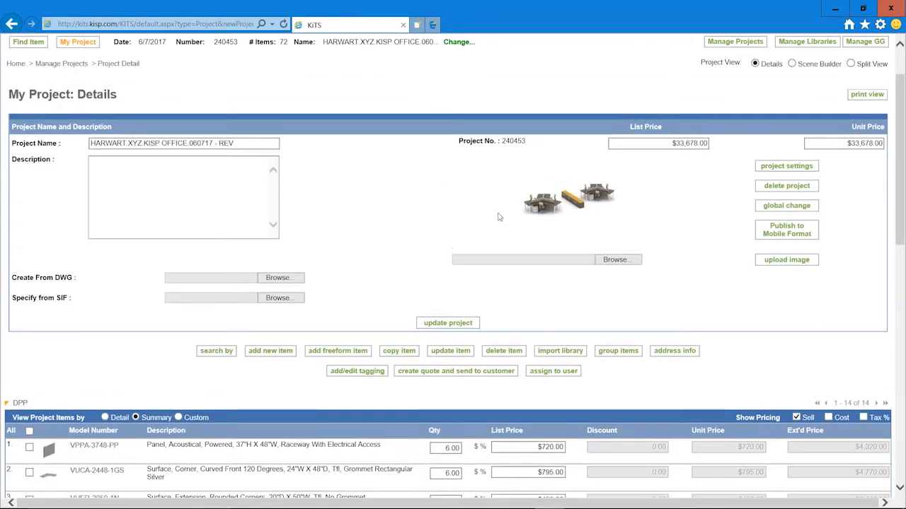
left_click(574, 213)
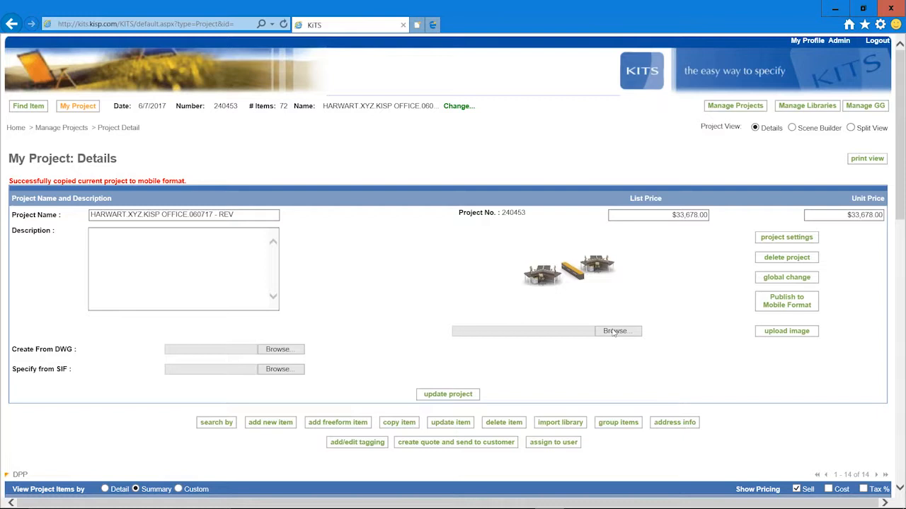
Switch to the mirrored iPad, open the revised project in 3D view, and move the iPad window out of the way.
mouse_move(435, 508)
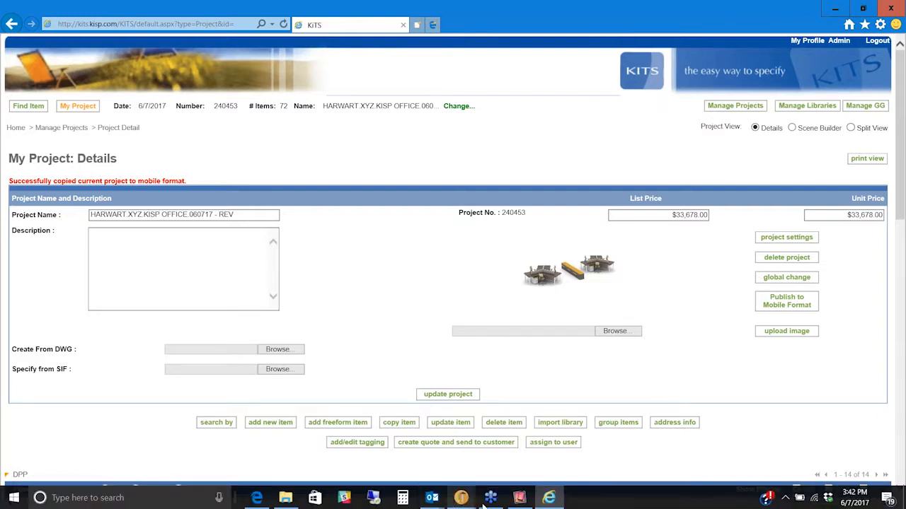
left_click(518, 500)
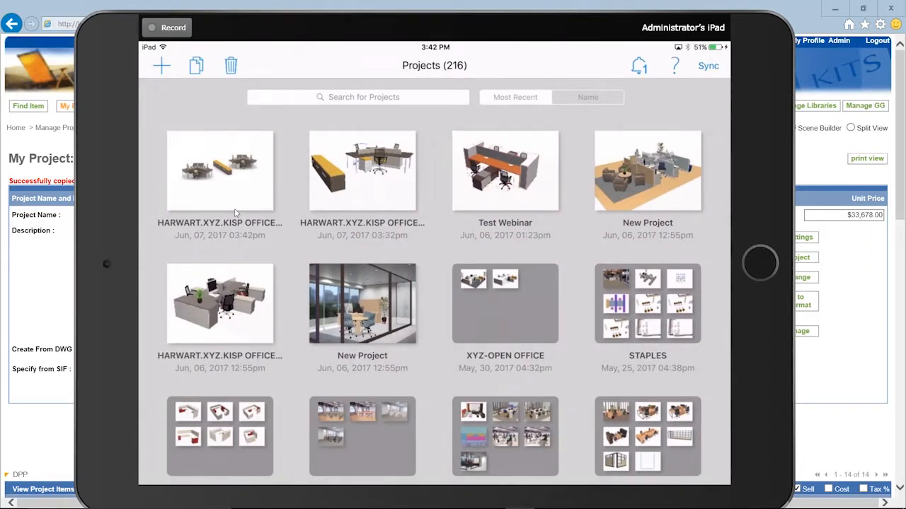
left_click(235, 212)
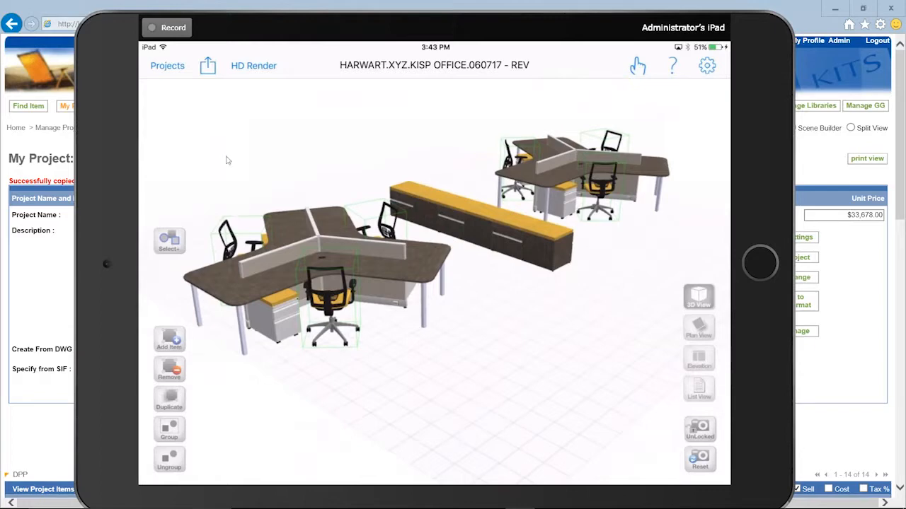
left_click_drag(380, 28, 412, 363)
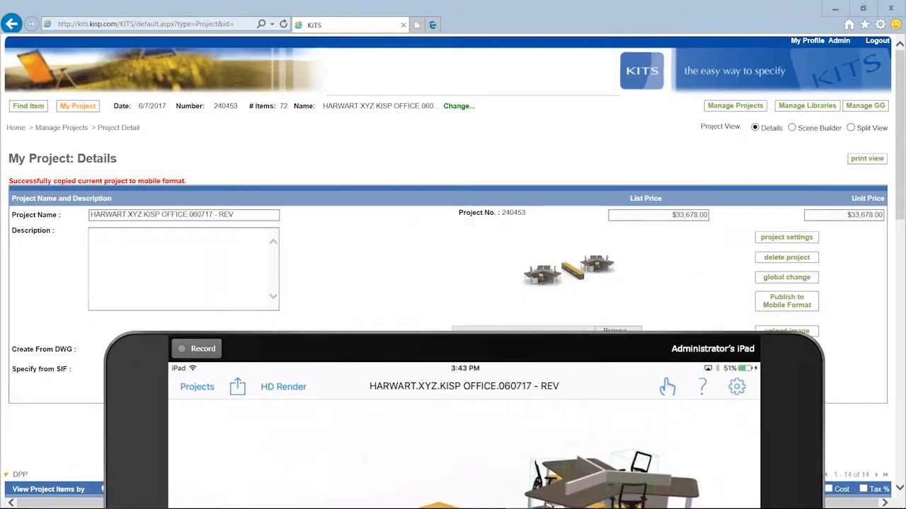
Start another new project in KITS, naming it like the original but with "ALT2." inserted before the date 060717.
left_click(744, 110)
left_click(735, 108)
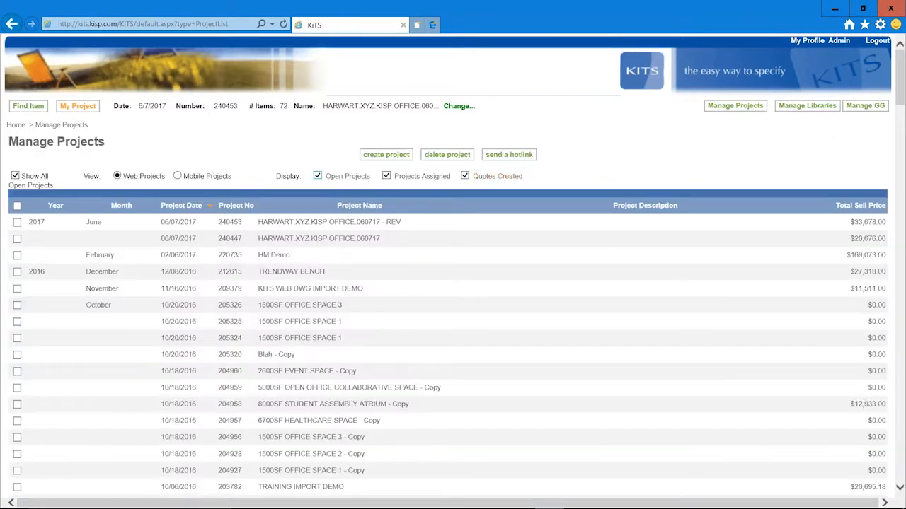
left_click(394, 157)
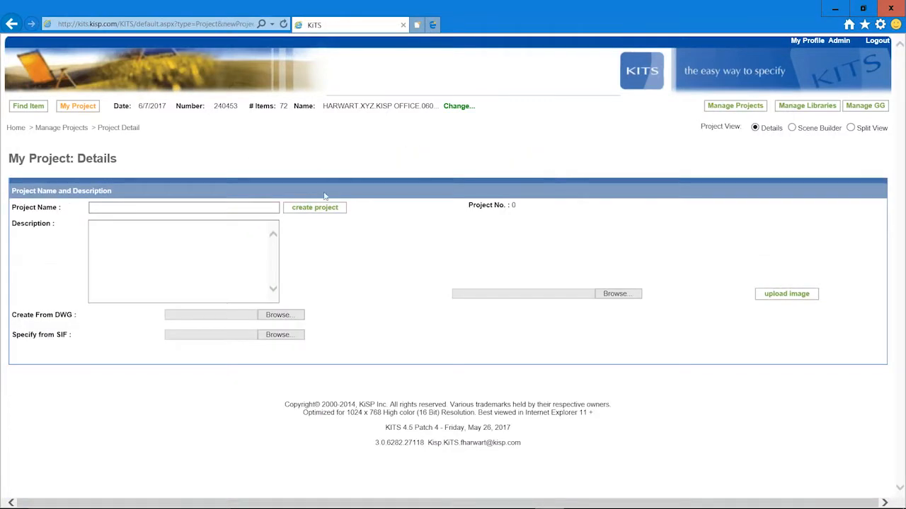
left_click(297, 314)
left_click(197, 208)
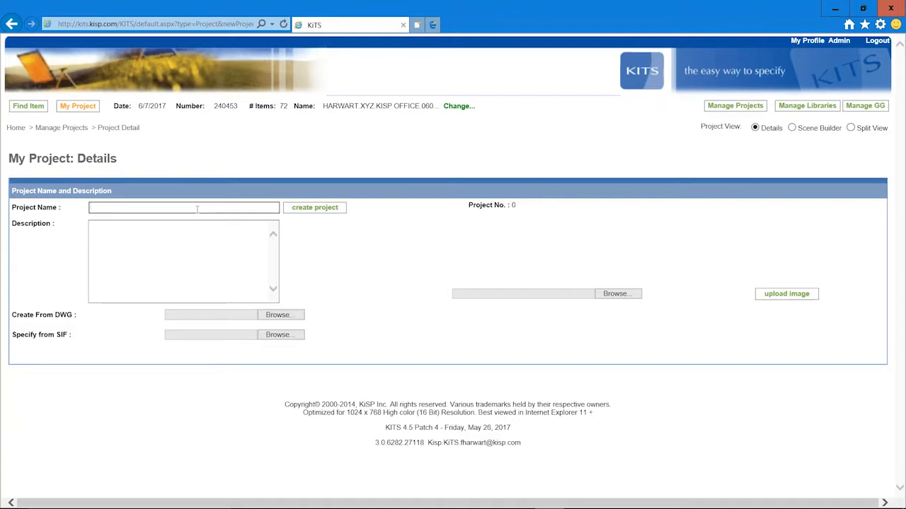
type("HARWART.")
type(" XYZ")
type(" KISP O")
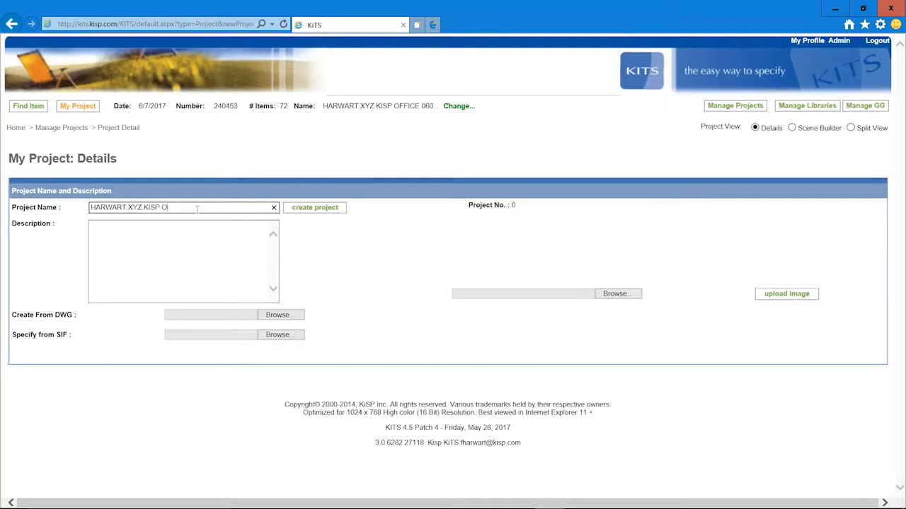
type("FFICE")
type("ALT2.060717")
Choose the Nvision_PLAN25 DWG as the drawing source and the Nvision_PLAN25 CAPWorksheet file as the SIF specification.
left_click(295, 316)
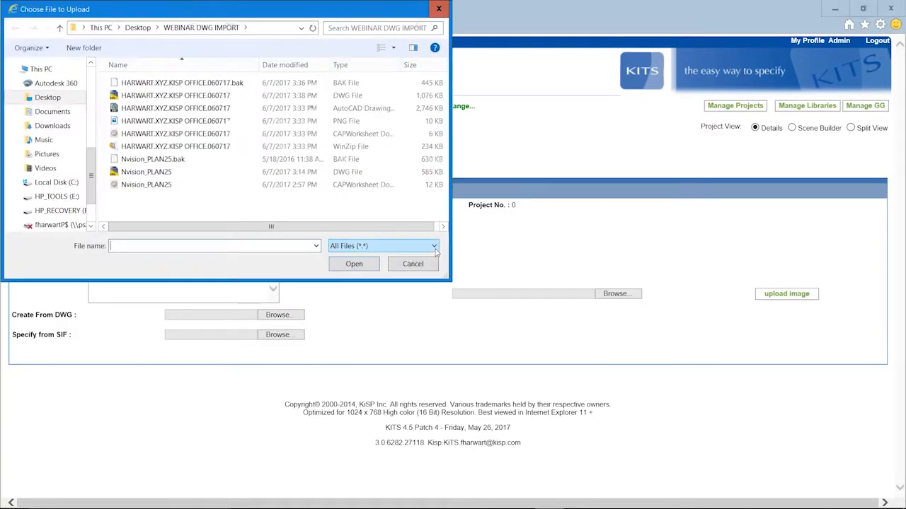
left_click(168, 172)
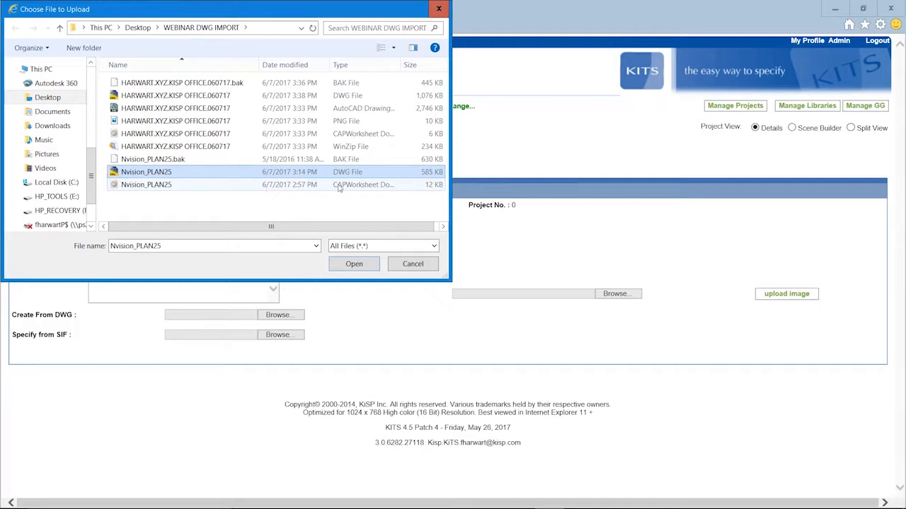
left_click(354, 264)
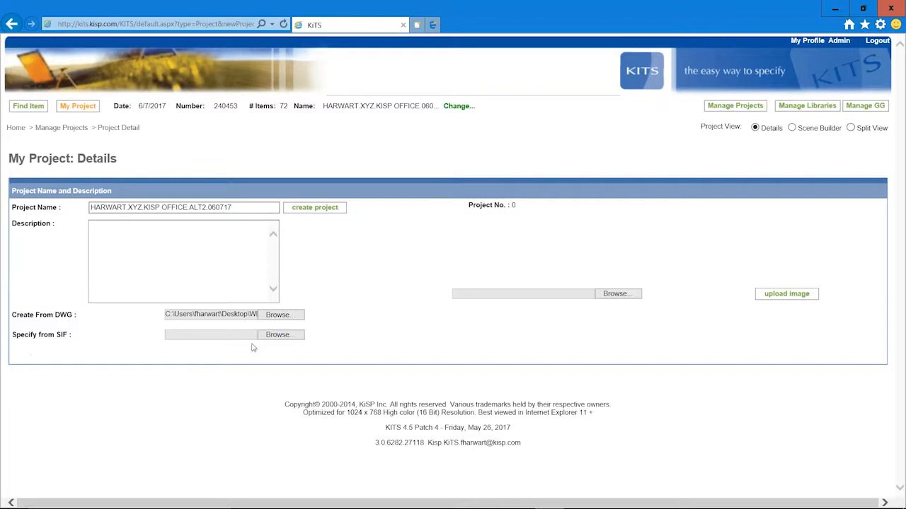
left_click(286, 336)
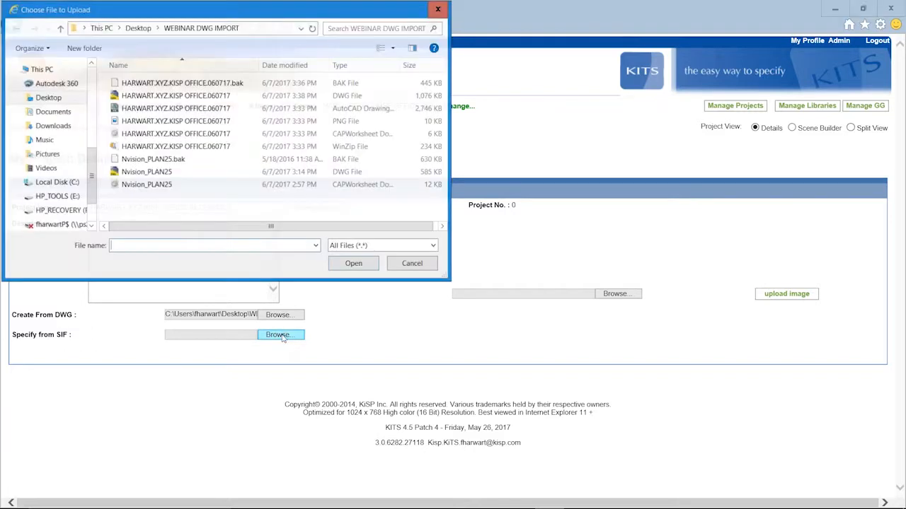
left_click(142, 185)
left_click(355, 265)
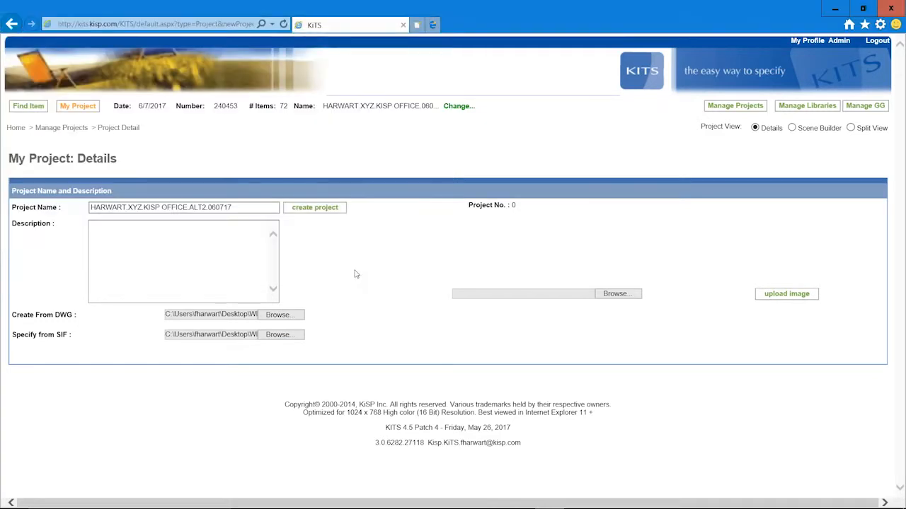
Create the ALT2 project, importing only the 3D workstation cluster and storage row, sets 10 and 11, with both symbol types.
left_click(316, 209)
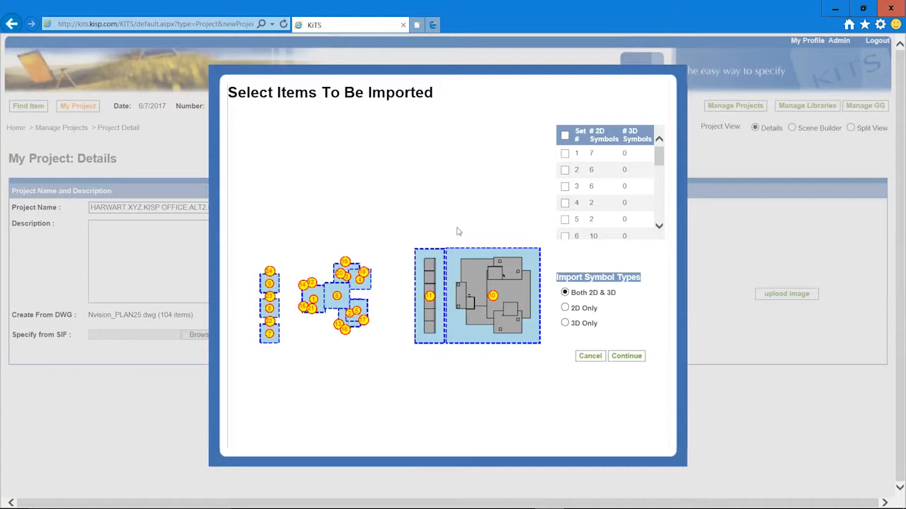
left_click_drag(662, 160, 659, 175)
left_click(564, 225)
left_click(659, 225)
left_click(564, 226)
left_click(622, 359)
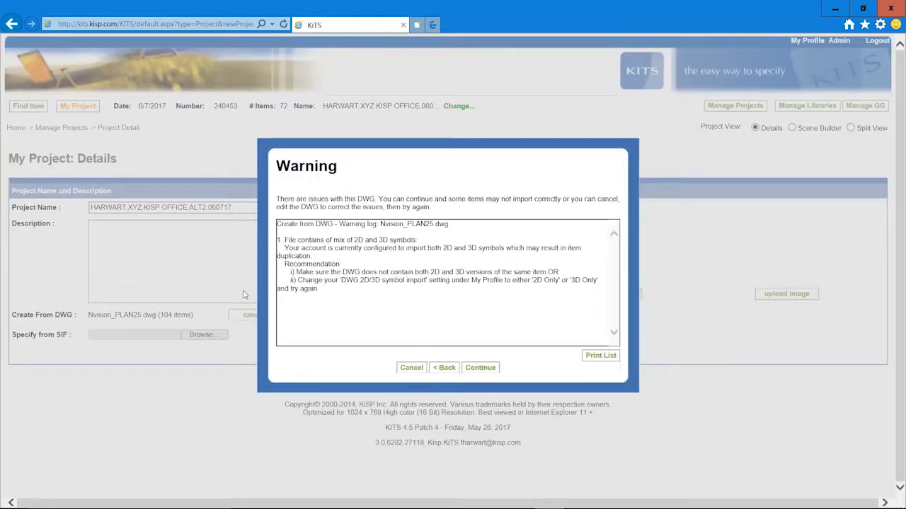
left_click(481, 368)
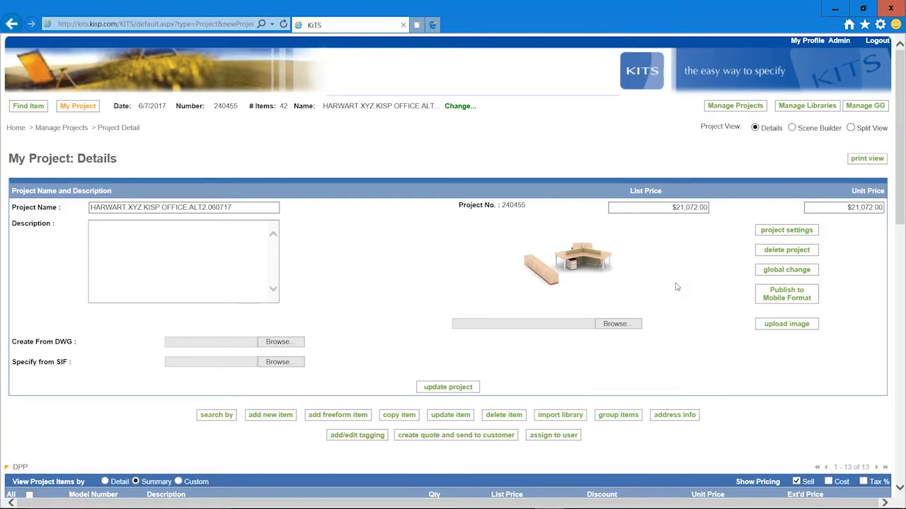
Publish the ALT2 project to mobile format and bring the mirrored iPad's project list fully into view.
left_click(797, 298)
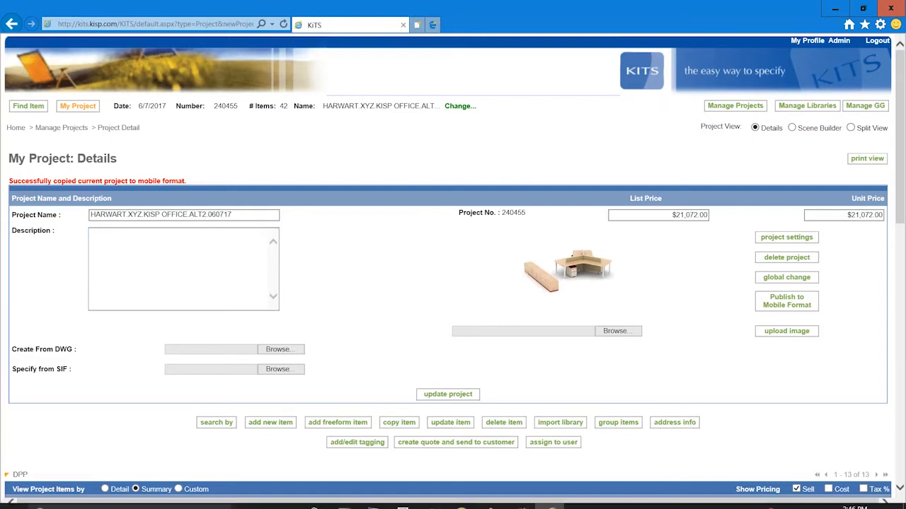
mouse_move(257, 501)
left_click(515, 497)
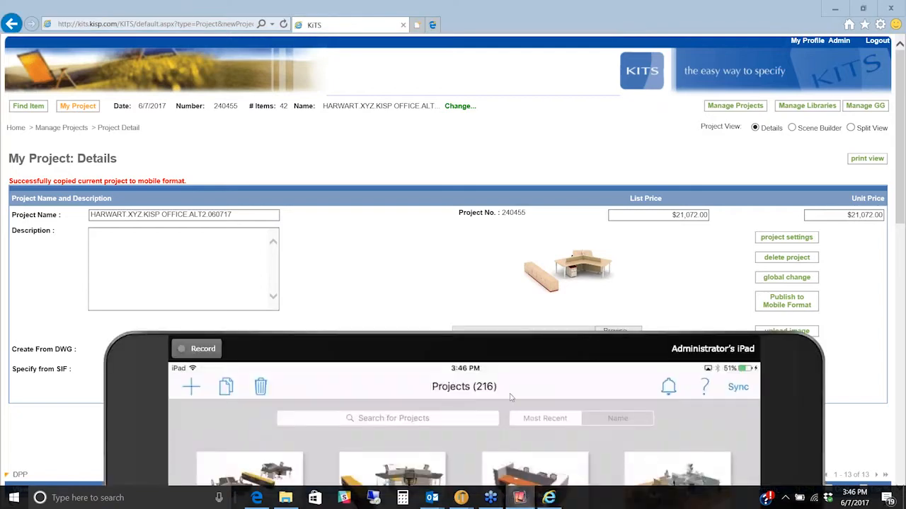
left_click_drag(512, 350, 487, 32)
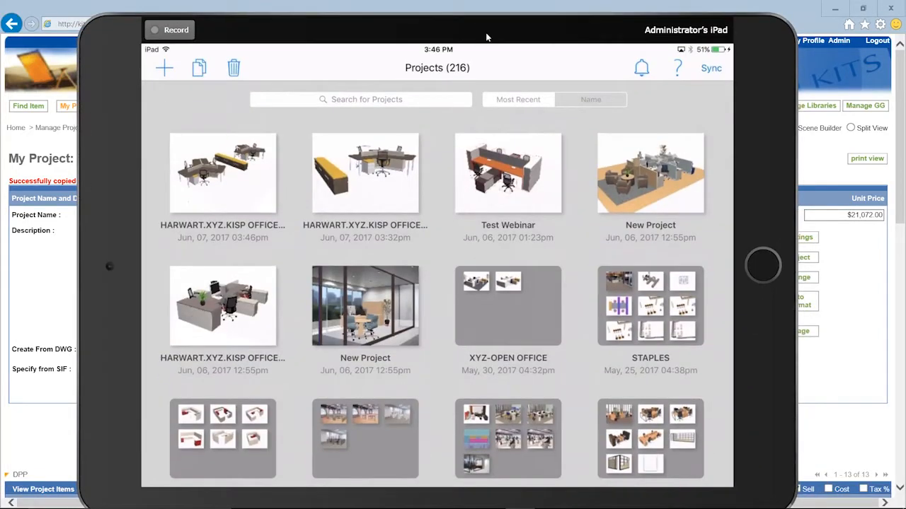